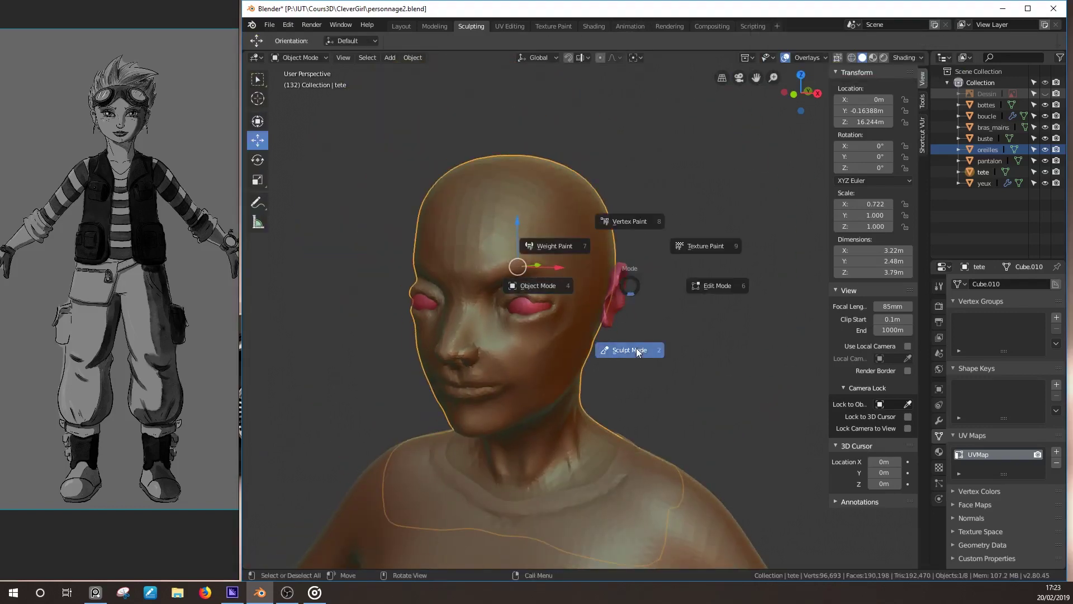
# Step: Accept the Vertex Data warning to enable Dyntopo on the head mesh 'tete' in Sculpt Mode
pyautogui.click(637, 352)
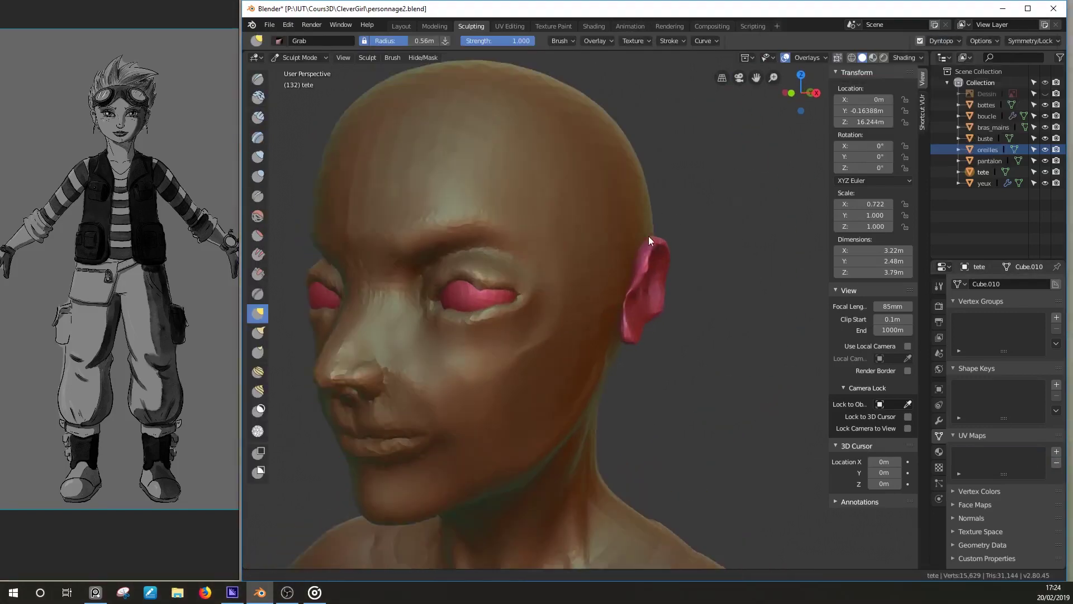
# Step: Pull eyelid shapes over both eyes with Grab and add inner-corner detail with SculptDraw
pyautogui.scroll(3, 536, 279)
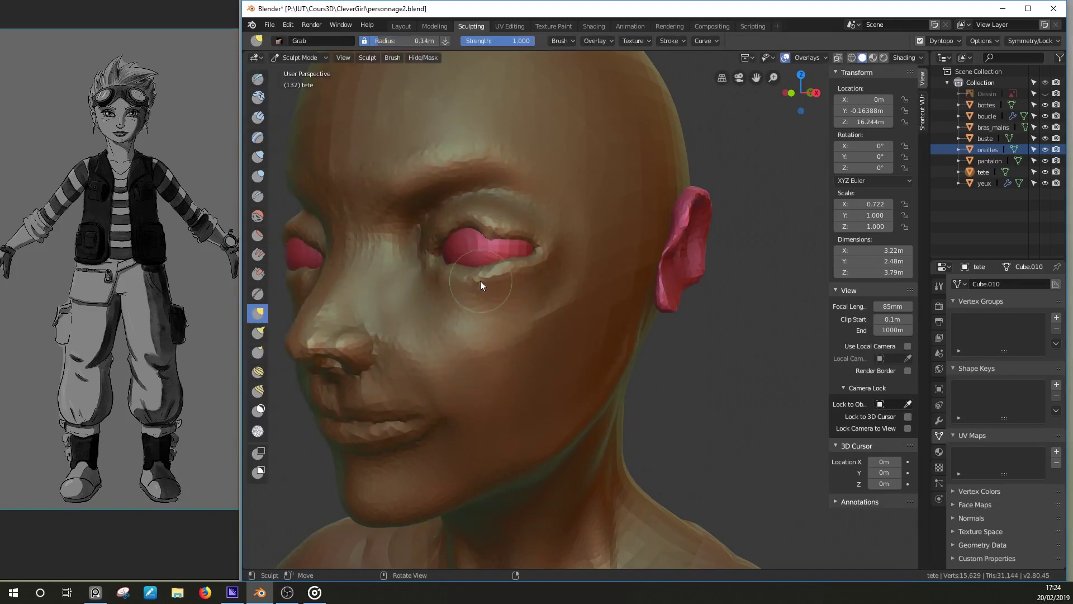
pyautogui.moveTo(505, 228)
pyautogui.mouseDown()
pyautogui.moveTo(451, 270)
pyautogui.moveTo(415, 249)
pyautogui.mouseUp()
pyautogui.moveTo(415, 249); pyautogui.dragTo(584, 266, button='middle')
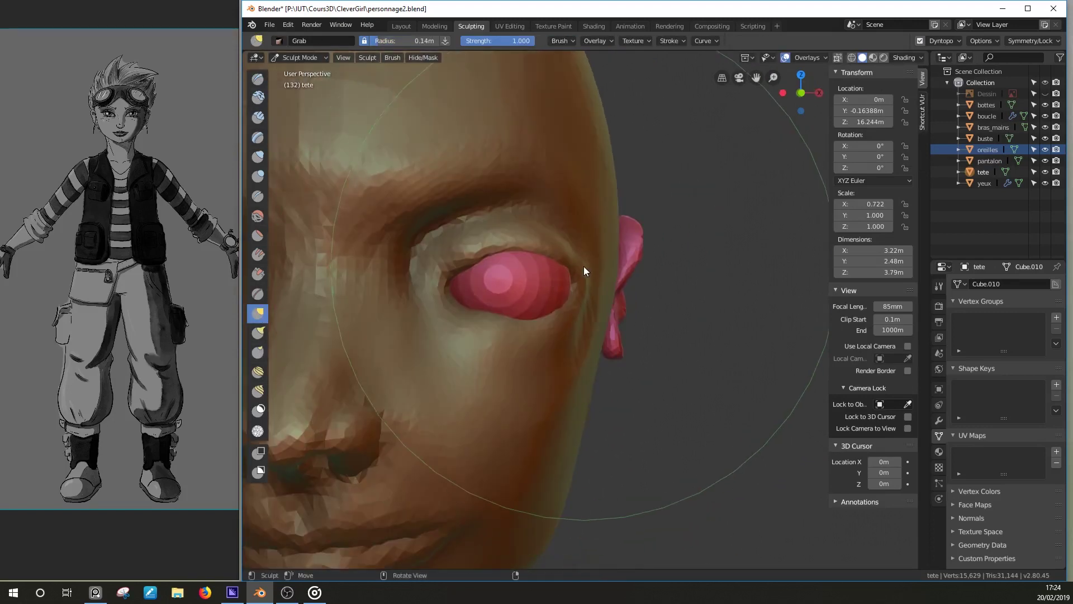
pyautogui.press('x')
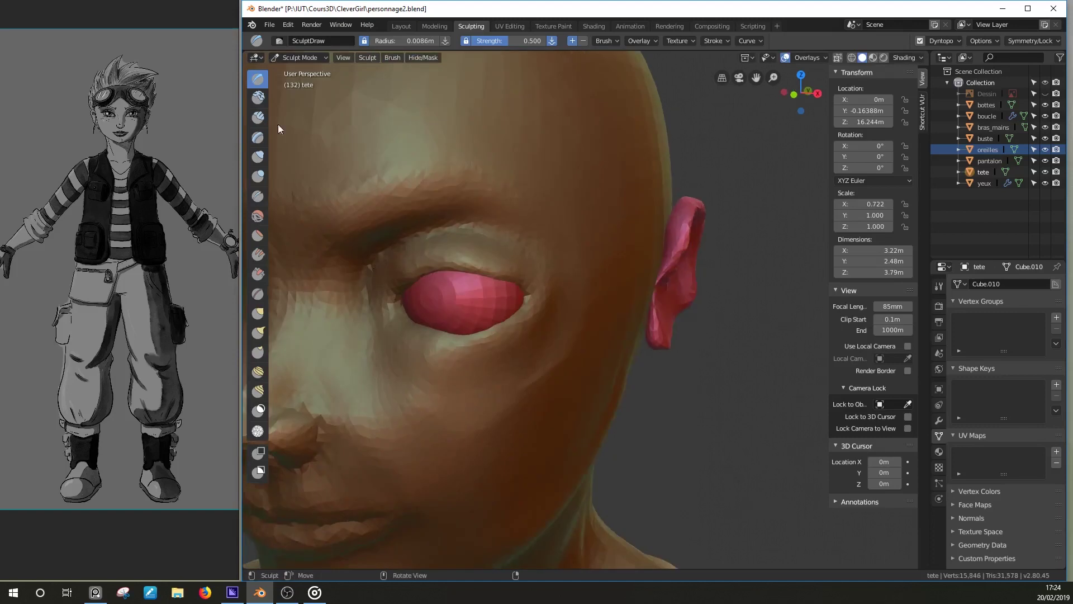
pyautogui.moveTo(442, 339); pyautogui.dragTo(416, 354)
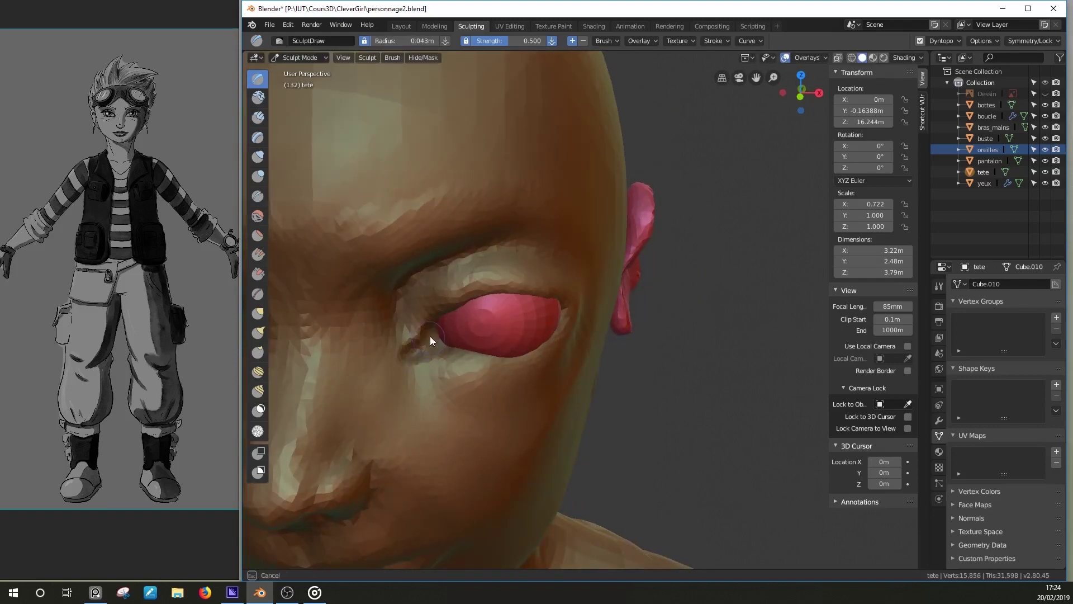
pyautogui.moveTo(431, 340); pyautogui.dragTo(463, 286, button='middle')
pyautogui.moveTo(408, 337)
pyautogui.mouseDown(button='middle')
pyautogui.moveTo(489, 309)
pyautogui.moveTo(513, 330)
pyautogui.mouseUp(button='middle')
# Step: Nudge the eyelid mesh with Grab and build a lower-eyelid ridge with Clay Strips
pyautogui.press('g')
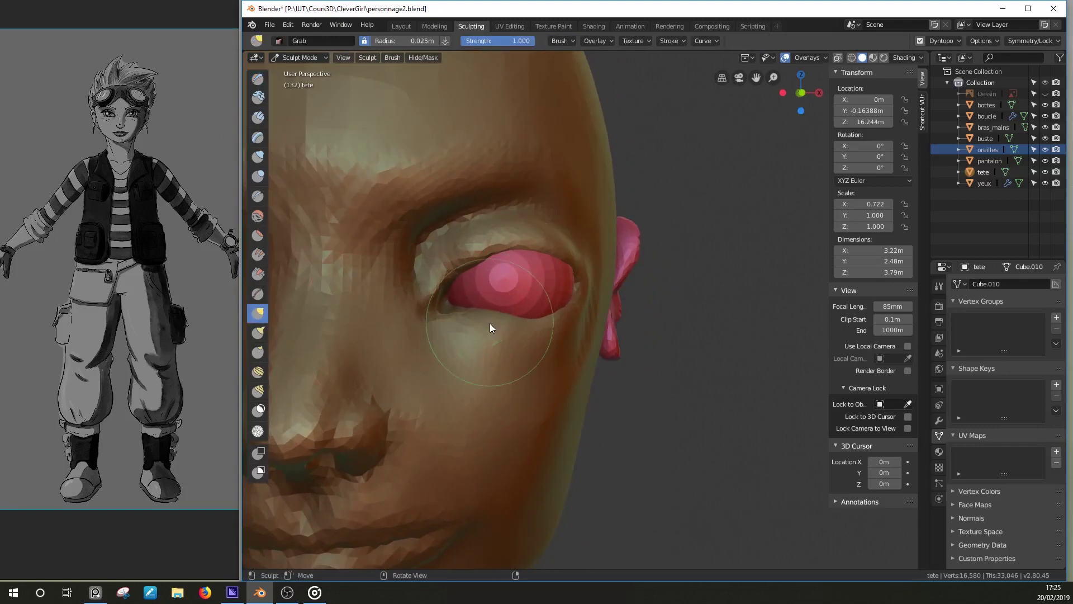
pyautogui.moveTo(533, 278); pyautogui.dragTo(577, 272)
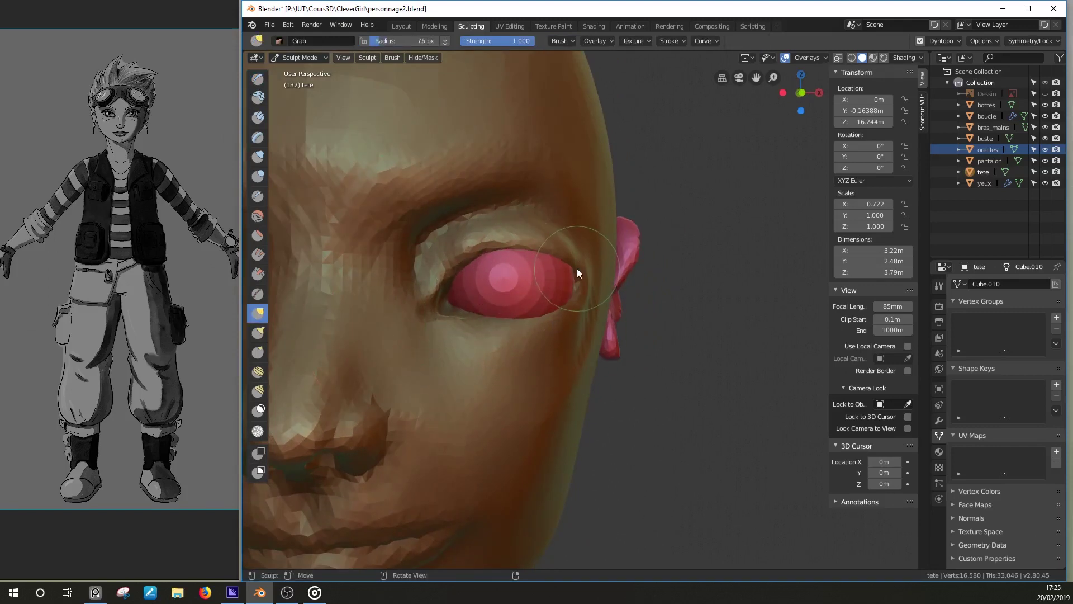
pyautogui.moveTo(575, 273)
pyautogui.mouseDown(button='middle')
pyautogui.moveTo(435, 342)
pyautogui.moveTo(575, 337)
pyautogui.mouseUp(button='middle')
pyautogui.scroll(3, 576, 339)
pyautogui.press('c')
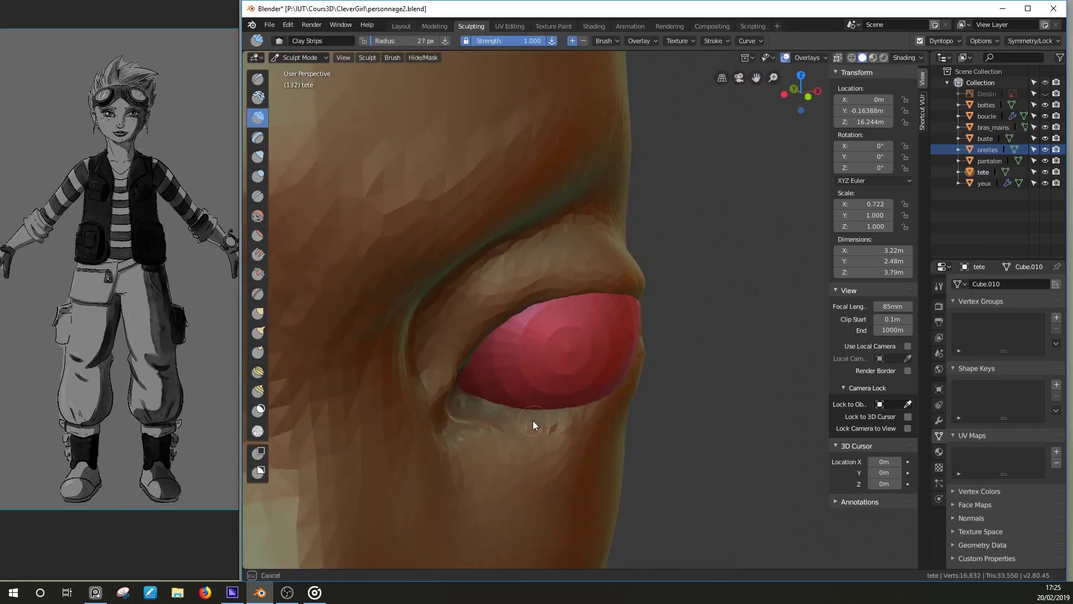
pyautogui.moveTo(533, 420); pyautogui.dragTo(489, 402, button='middle')
pyautogui.moveTo(488, 403); pyautogui.dragTo(440, 406)
pyautogui.moveTo(567, 376); pyautogui.dragTo(511, 472, button='middle')
# Step: Even out the lower-eyelid ridge and draw a crease along it with a smaller SculptDraw brush
pyautogui.press('x')
pyautogui.moveTo(594, 437); pyautogui.dragTo(494, 424, button='middle')
pyautogui.moveTo(493, 429)
pyautogui.keyDown('shift'); pyautogui.mouseDown()
pyautogui.moveTo(478, 396)
pyautogui.moveTo(360, 370)
pyautogui.mouseUp(); pyautogui.keyUp('shift')
pyautogui.press('f')
pyautogui.click(492, 397)
pyautogui.moveTo(509, 388)
pyautogui.mouseDown(button='middle')
pyautogui.moveTo(544, 303)
pyautogui.moveTo(420, 302)
pyautogui.mouseUp(button='middle')
pyautogui.moveTo(420, 302)
pyautogui.mouseDown()
pyautogui.moveTo(444, 339)
pyautogui.moveTo(484, 352)
pyautogui.mouseUp()
# Step: Smooth the eyelid around the eye with a larger brush
pyautogui.press('f')
pyautogui.click(479, 357)
pyautogui.moveTo(484, 352)
pyautogui.mouseDown(button='middle')
pyautogui.moveTo(451, 329)
pyautogui.moveTo(541, 342)
pyautogui.moveTo(503, 313)
pyautogui.moveTo(532, 421)
pyautogui.mouseUp(button='middle')
pyautogui.click(257, 236)
pyautogui.moveTo(618, 373)
pyautogui.mouseDown(button='middle')
pyautogui.moveTo(585, 321)
pyautogui.moveTo(430, 306)
pyautogui.mouseUp(button='middle')
pyautogui.press('p')
pyautogui.moveTo(531, 297)
pyautogui.mouseDown(button='middle')
pyautogui.moveTo(499, 244)
pyautogui.moveTo(411, 276)
pyautogui.mouseUp(button='middle')
# Step: Build up the upper eyelid from above with SculptDraw and flatten its surface
pyautogui.press('x')
pyautogui.moveTo(457, 279); pyautogui.dragTo(497, 339)
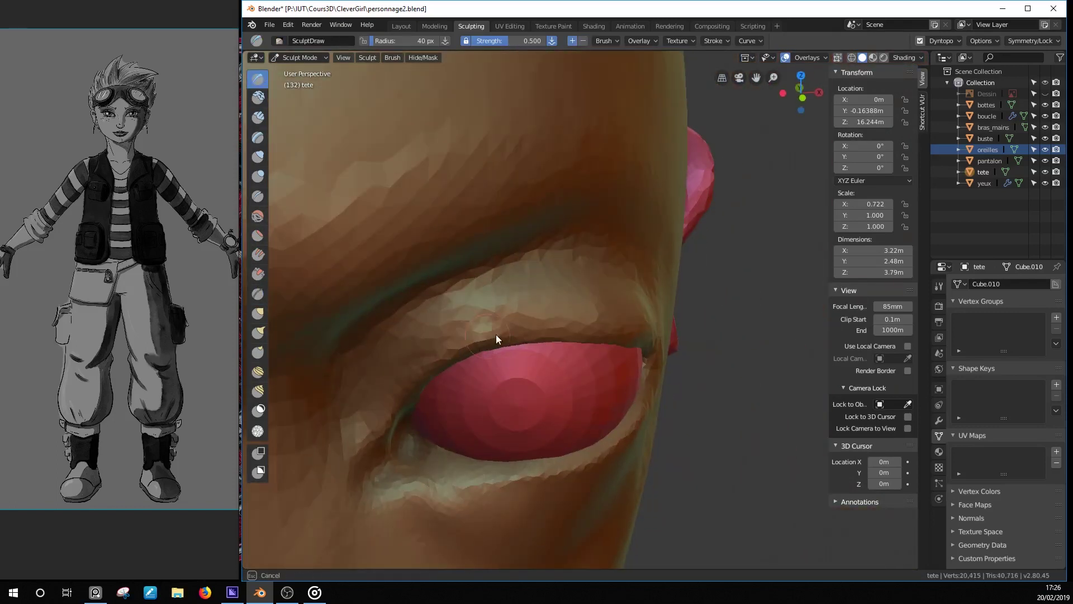
pyautogui.moveTo(497, 338); pyautogui.dragTo(657, 345, button='middle')
pyautogui.hotkey('shift', 't')
pyautogui.moveTo(428, 263); pyautogui.dragTo(564, 241)
pyautogui.moveTo(648, 330)
pyautogui.mouseDown(button='middle')
pyautogui.moveTo(643, 356)
pyautogui.moveTo(631, 303)
pyautogui.moveTo(412, 343)
pyautogui.moveTo(471, 333)
pyautogui.moveTo(532, 400)
pyautogui.mouseUp(button='middle')
# Step: Build up the skin below the eye with an enlarged SculptDraw brush
pyautogui.press('x')
pyautogui.press('f')
pyautogui.click(422, 352)
pyautogui.moveTo(475, 371); pyautogui.dragTo(514, 394)
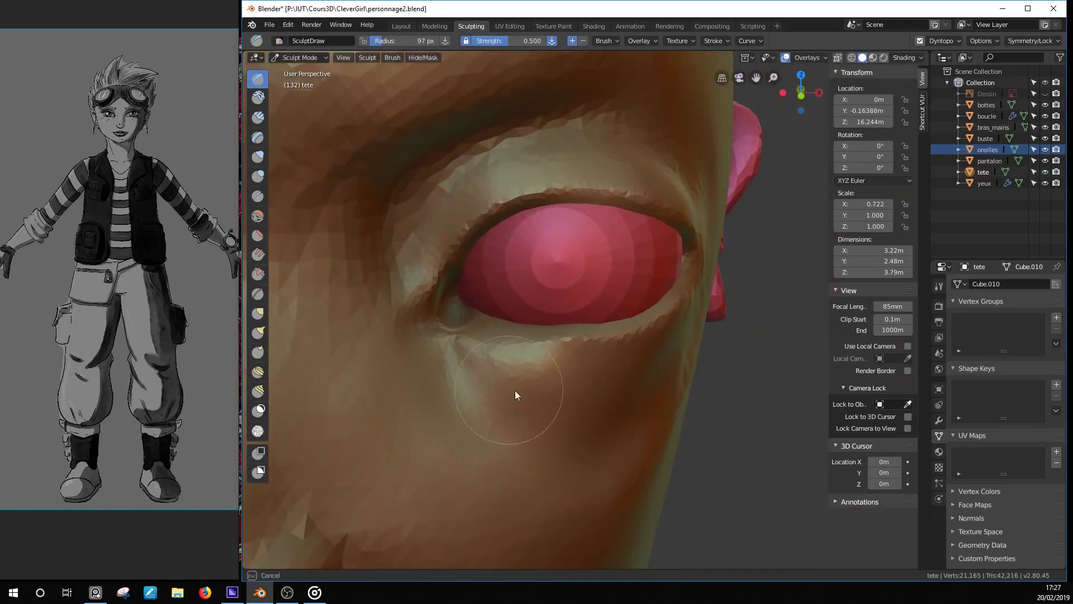
pyautogui.moveTo(515, 390); pyautogui.dragTo(459, 350, button='middle')
# Step: Enlarge the Grab brush and check the whole face from side and front views
pyautogui.press('g')
pyautogui.press('f')
pyautogui.click(499, 316)
pyautogui.moveTo(475, 253)
pyautogui.mouseDown(button='middle')
pyautogui.moveTo(469, 274)
pyautogui.moveTo(622, 367)
pyautogui.moveTo(404, 497)
pyautogui.moveTo(632, 367)
pyautogui.moveTo(593, 379)
pyautogui.mouseUp(button='middle')
pyautogui.press('z')
pyautogui.moveTo(593, 380); pyautogui.dragTo(600, 380)
# Step: Refine the face around the eyes with SculptDraw, then smooth the surface and review it
pyautogui.press('x')
pyautogui.moveTo(579, 374); pyautogui.dragTo(641, 368, button='middle')
pyautogui.moveTo(649, 222); pyautogui.dragTo(686, 300)
pyautogui.moveTo(686, 300)
pyautogui.mouseDown(button='middle')
pyautogui.moveTo(573, 374)
pyautogui.moveTo(673, 375)
pyautogui.moveTo(301, 274)
pyautogui.mouseUp(button='middle')
pyautogui.click(257, 216)
pyautogui.moveTo(571, 370)
pyautogui.mouseDown(button='middle')
pyautogui.moveTo(656, 326)
pyautogui.moveTo(632, 407)
pyautogui.moveTo(590, 406)
pyautogui.moveTo(658, 444)
pyautogui.moveTo(559, 336)
pyautogui.mouseUp(button='middle')
pyautogui.click(258, 118)
# Step: Build up the cheek beside the nose and rework its crease
pyautogui.moveTo(531, 254); pyautogui.dragTo(644, 366)
pyautogui.moveTo(581, 245)
pyautogui.mouseDown()
pyautogui.moveTo(612, 325)
pyautogui.moveTo(604, 290)
pyautogui.mouseUp()
pyautogui.moveTo(617, 329)
pyautogui.mouseDown(button='middle')
pyautogui.moveTo(598, 335)
pyautogui.moveTo(639, 309)
pyautogui.mouseUp(button='middle')
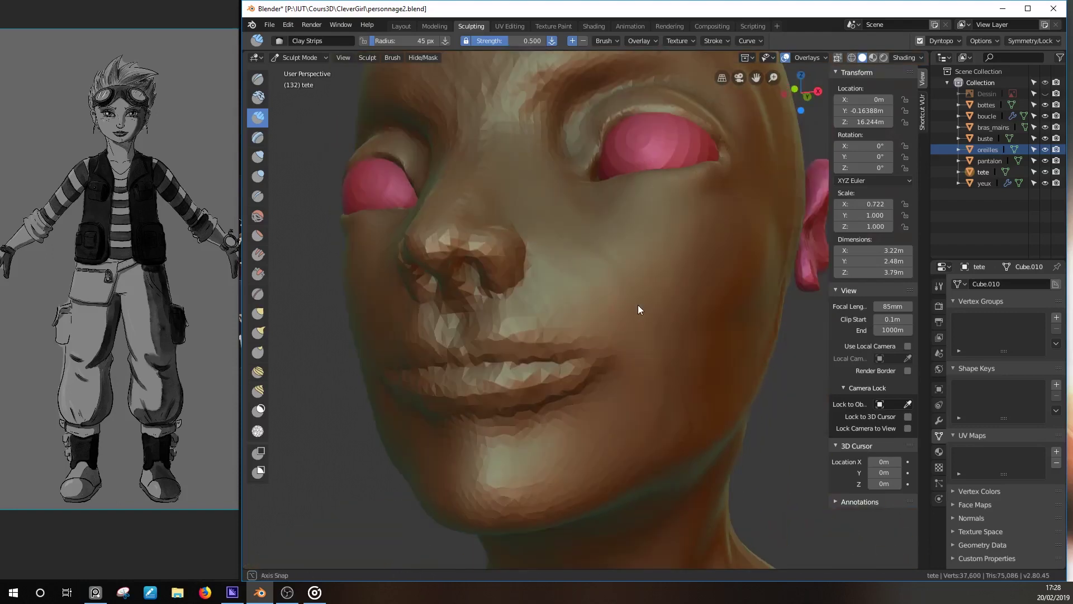
pyautogui.hotkey('shift', 'c')
pyautogui.click(640, 41)
pyautogui.moveTo(614, 251)
pyautogui.mouseDown(button='middle')
pyautogui.moveTo(504, 295)
pyautogui.moveTo(524, 275)
pyautogui.moveTo(522, 324)
pyautogui.moveTo(512, 269)
pyautogui.moveTo(529, 261)
pyautogui.mouseUp(button='middle')
# Step: Work the underside of the nose with the Crease, Grab and Flatten/Contrast brushes
pyautogui.hotkey('shift', 't')
pyautogui.moveTo(549, 91)
pyautogui.mouseDown(button='middle')
pyautogui.moveTo(511, 339)
pyautogui.moveTo(481, 200)
pyautogui.moveTo(541, 199)
pyautogui.moveTo(527, 263)
pyautogui.moveTo(392, 241)
pyautogui.mouseUp(button='middle')
pyautogui.hotkey('shift', 'c')
pyautogui.press('g')
pyautogui.click(258, 235)
pyautogui.moveTo(436, 279)
pyautogui.mouseDown(button='middle')
pyautogui.moveTo(466, 304)
pyautogui.moveTo(445, 272)
pyautogui.moveTo(500, 358)
pyautogui.moveTo(526, 334)
pyautogui.moveTo(523, 299)
pyautogui.moveTo(477, 273)
pyautogui.moveTo(559, 240)
pyautogui.moveTo(489, 323)
pyautogui.moveTo(471, 312)
pyautogui.moveTo(497, 281)
pyautogui.moveTo(428, 285)
pyautogui.moveTo(478, 258)
pyautogui.moveTo(480, 205)
pyautogui.moveTo(476, 286)
pyautogui.mouseUp(button='middle')
# Step: Resize the SculptDraw brush and shape the nose with Inflate/Deflate
pyautogui.press('i')
pyautogui.press('x')
pyautogui.press('f')
pyautogui.click(559, 277)
pyautogui.press('i')
# Step: Flatten the area around the nose and pinch the nose tip tighter
pyautogui.hotkey('shift', 't')
pyautogui.moveTo(475, 285); pyautogui.dragTo(482, 259)
pyautogui.moveTo(481, 259)
pyautogui.mouseDown(button='middle')
pyautogui.moveTo(483, 225)
pyautogui.moveTo(515, 236)
pyautogui.moveTo(525, 105)
pyautogui.moveTo(482, 249)
pyautogui.moveTo(484, 113)
pyautogui.moveTo(555, 172)
pyautogui.moveTo(522, 330)
pyautogui.moveTo(654, 282)
pyautogui.mouseUp(button='middle')
pyautogui.press('p')
pyautogui.scroll(-5, 555, 173)
pyautogui.scroll(5, 651, 282)
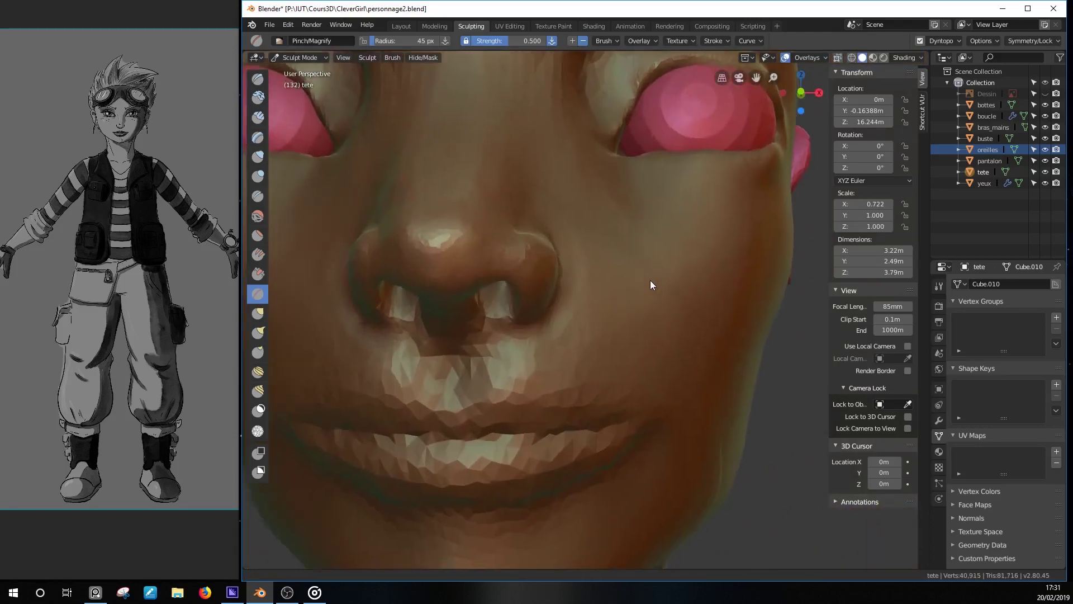
pyautogui.scroll(3, 652, 282)
# Step: Crease and deepen the line between the lips
pyautogui.hotkey('shift', 'c')
pyautogui.moveTo(566, 324); pyautogui.dragTo(499, 316)
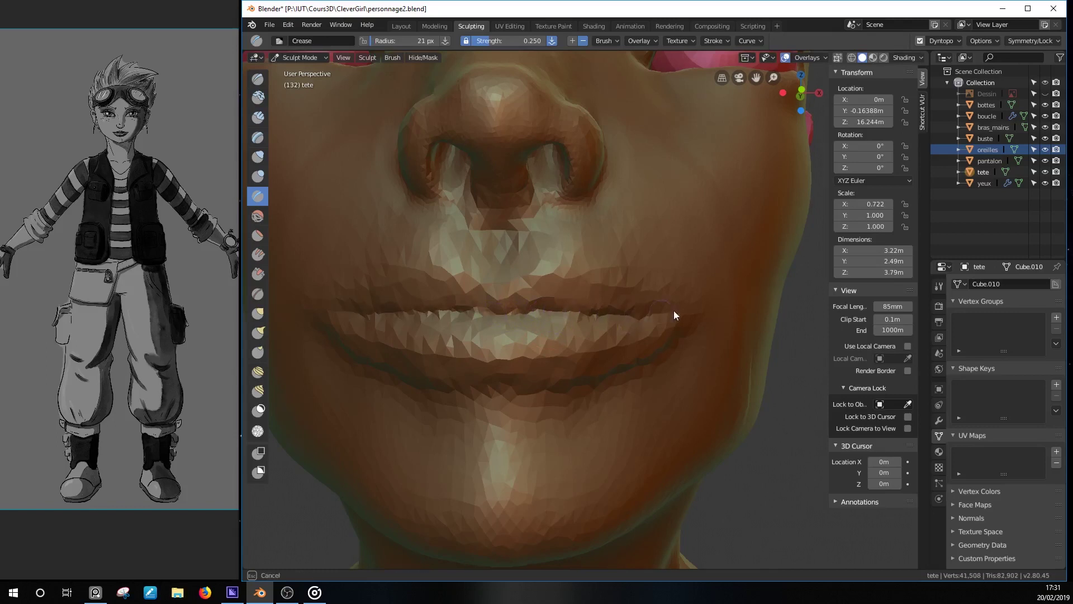
pyautogui.moveTo(667, 319); pyautogui.dragTo(668, 321)
pyautogui.moveTo(667, 321); pyautogui.dragTo(486, 326, button='middle')
pyautogui.moveTo(657, 311); pyautogui.dragTo(263, 227, button='middle')
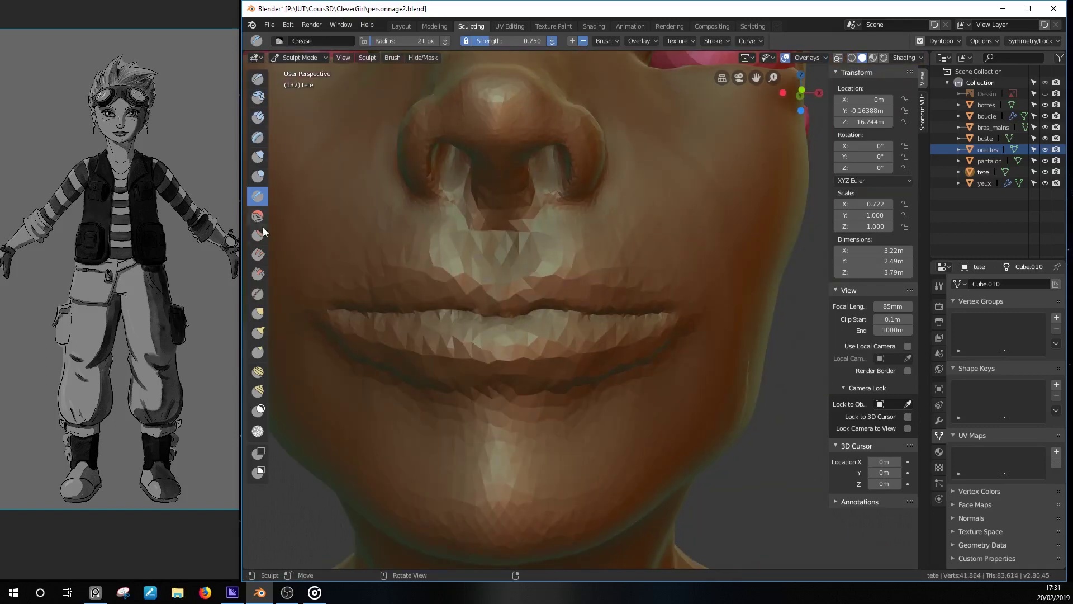
# Step: Build up the upper lip with Clay Strips
pyautogui.click(257, 117)
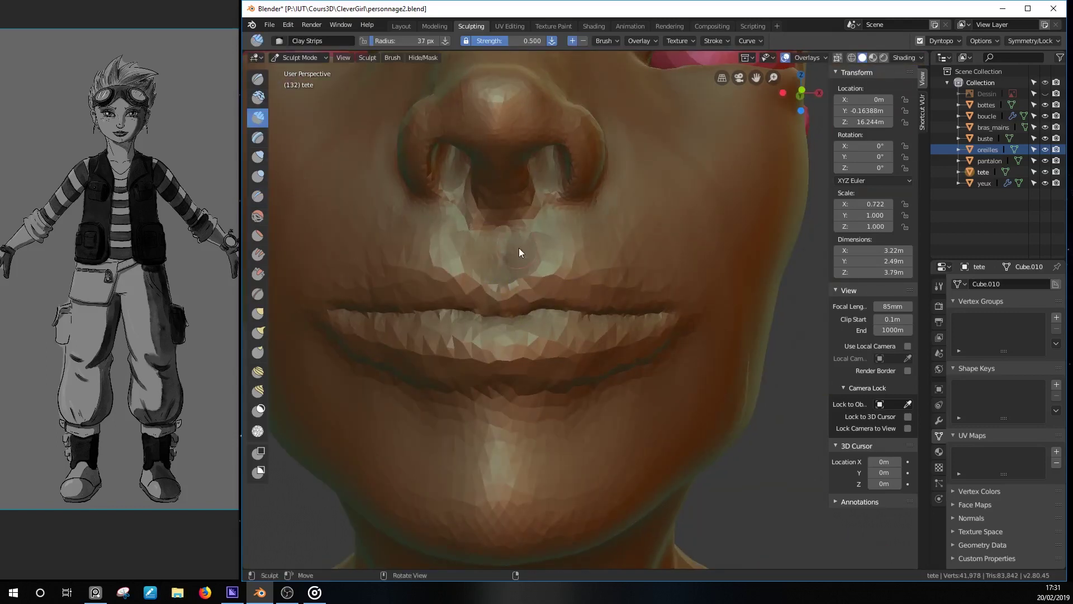
pyautogui.scroll(-3, 519, 252)
pyautogui.moveTo(506, 284); pyautogui.dragTo(559, 279, button='middle')
pyautogui.moveTo(559, 279); pyautogui.dragTo(613, 302)
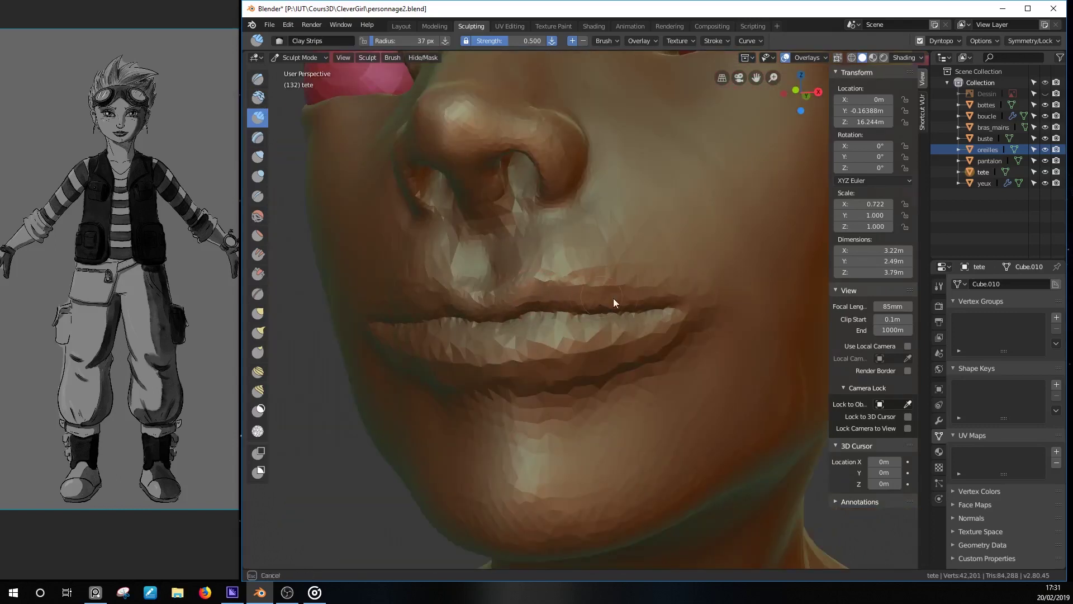
pyautogui.moveTo(613, 302); pyautogui.dragTo(548, 290, button='middle')
pyautogui.moveTo(654, 305)
pyautogui.mouseDown(button='middle')
pyautogui.moveTo(647, 334)
pyautogui.moveTo(626, 318)
pyautogui.mouseUp(button='middle')
pyautogui.scroll(3, 133, 155)
pyautogui.scroll(3, 166, 92)
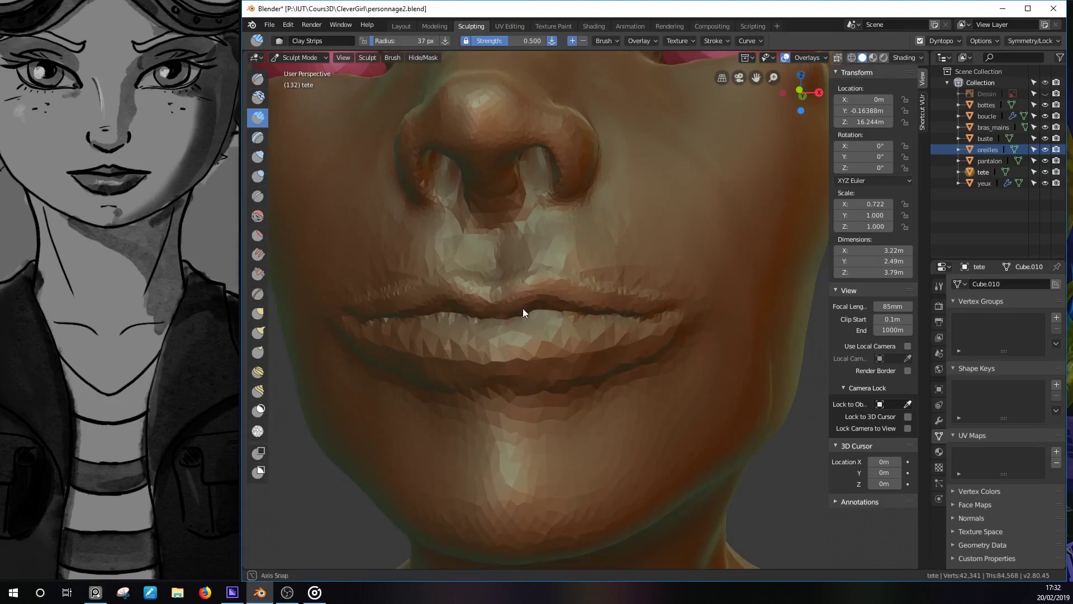
# Step: Flatten the area around the mouth with Flatten/Contrast
pyautogui.click(257, 312)
pyautogui.hotkey('shift', 't')
pyautogui.moveTo(650, 309); pyautogui.dragTo(503, 300, button='middle')
pyautogui.moveTo(503, 301); pyautogui.dragTo(622, 315)
pyautogui.moveTo(621, 312)
pyautogui.mouseDown(button='middle')
pyautogui.moveTo(598, 317)
pyautogui.moveTo(606, 271)
pyautogui.mouseUp(button='middle')
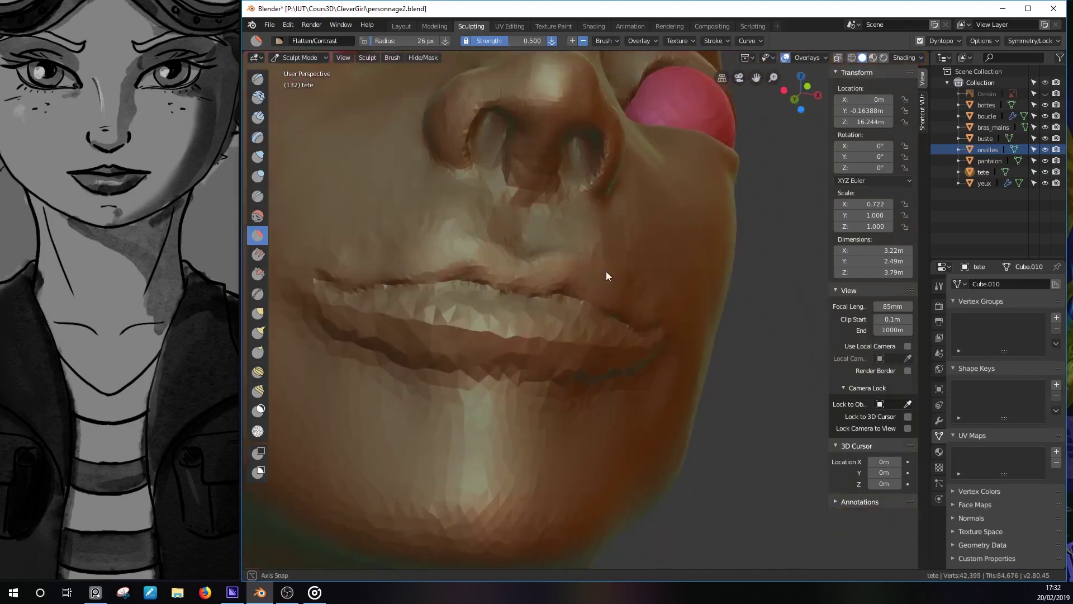
pyautogui.moveTo(655, 324); pyautogui.dragTo(271, 162, button='middle')
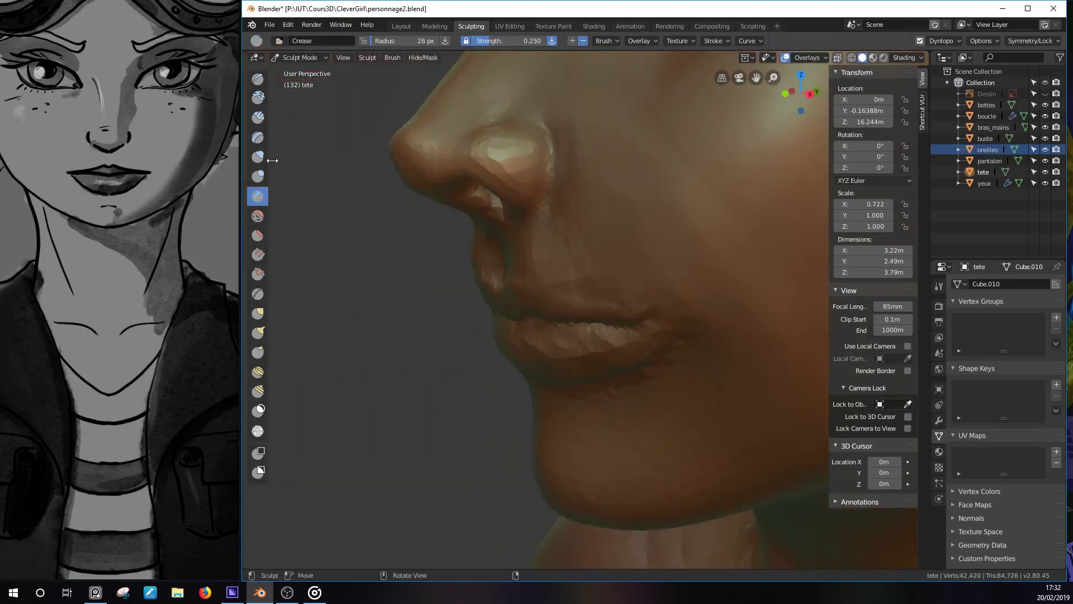
# Step: Reshape the lips with Grab and build up the lip area with SculptDraw
pyautogui.press('g')
pyautogui.moveTo(510, 331); pyautogui.dragTo(510, 298, button='middle')
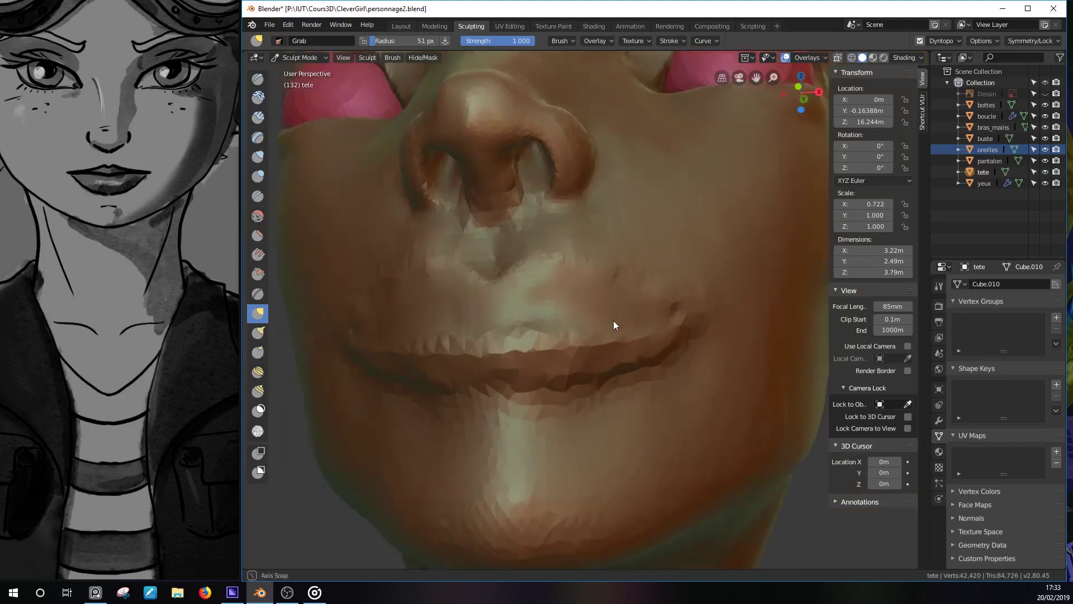
pyautogui.moveTo(613, 321); pyautogui.dragTo(520, 323, button='middle')
pyautogui.press('x')
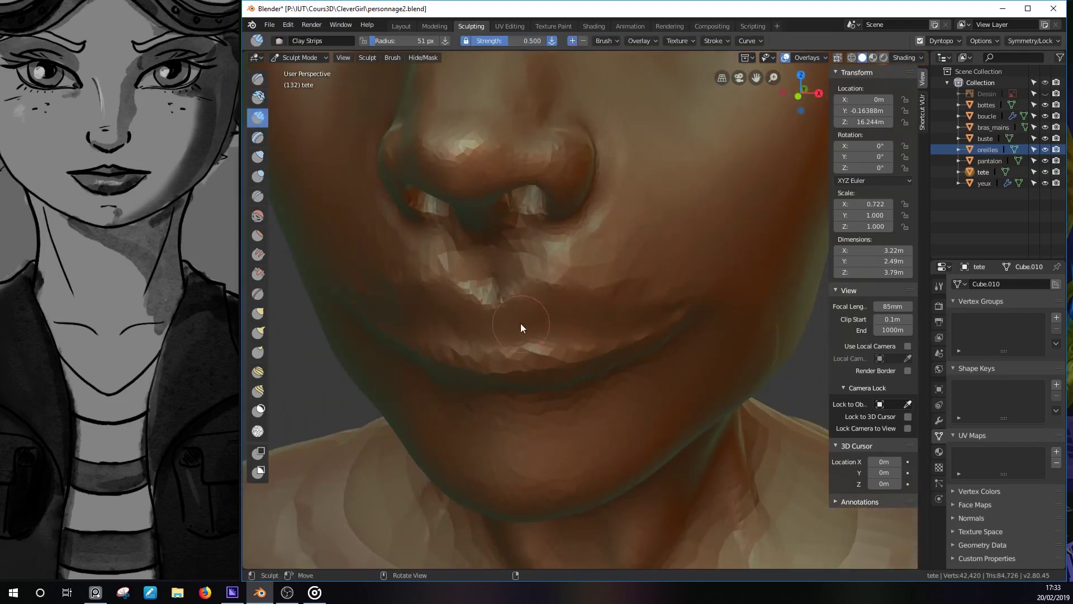
pyautogui.moveTo(518, 307); pyautogui.dragTo(655, 323)
pyautogui.moveTo(656, 323); pyautogui.dragTo(632, 274, button='middle')
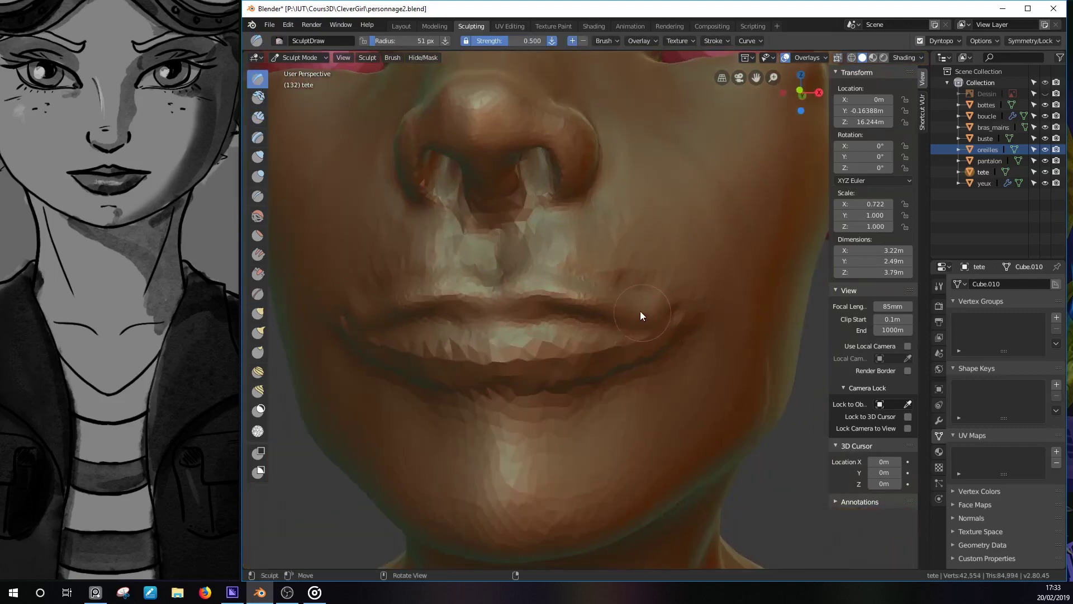
pyautogui.moveTo(639, 311); pyautogui.dragTo(261, 137, button='middle')
# Step: Flatten the lip area and crease along the lip line with a smaller brush
pyautogui.click(257, 236)
pyautogui.moveTo(507, 300); pyautogui.dragTo(640, 325)
pyautogui.moveTo(640, 325); pyautogui.dragTo(557, 329, button='middle')
pyautogui.hotkey('shift', 'c')
pyautogui.moveTo(509, 320); pyautogui.dragTo(687, 320)
pyautogui.press('f')
pyautogui.moveTo(619, 322)
pyautogui.mouseDown(button='middle')
pyautogui.moveTo(537, 306)
pyautogui.moveTo(599, 305)
pyautogui.moveTo(519, 301)
pyautogui.mouseUp(button='middle')
# Step: Mark a crease on the lip with a 23 px Crease brush
pyautogui.press('k')
pyautogui.press('f')
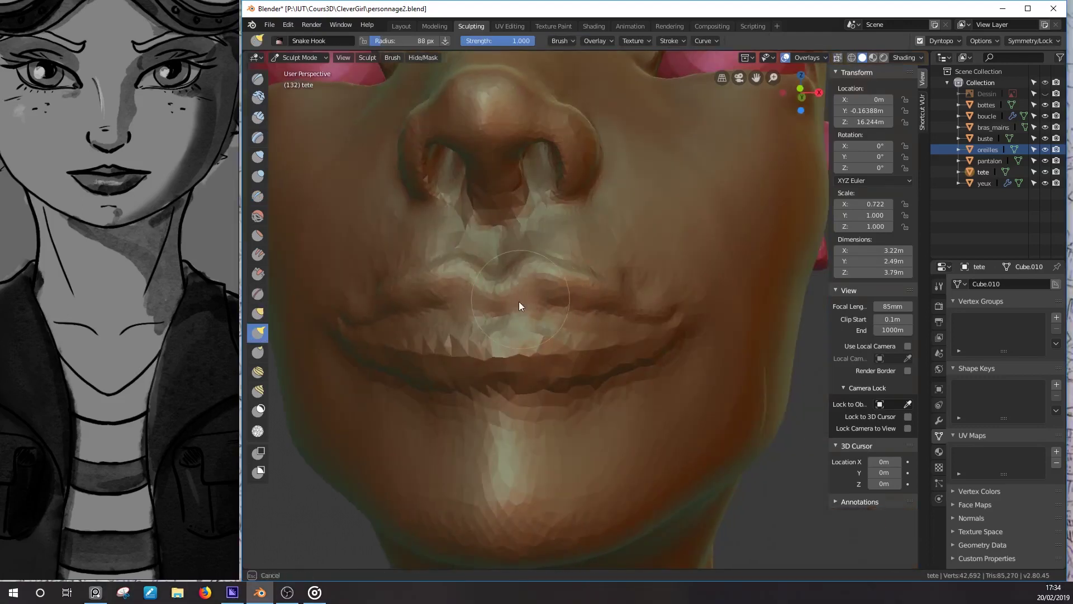
pyautogui.hotkey('shift', 'c')
pyautogui.click(506, 313)
pyautogui.press('f')
pyautogui.moveTo(525, 307); pyautogui.dragTo(560, 304)
pyautogui.moveTo(512, 315)
pyautogui.mouseDown(button='middle')
pyautogui.moveTo(599, 366)
pyautogui.moveTo(419, 291)
pyautogui.mouseUp(button='middle')
# Step: Define the mouth corners with Pinch/Magnify, a smaller Grab brush and Flatten/Contrast
pyautogui.press('p')
pyautogui.moveTo(500, 277)
pyautogui.mouseDown(button='middle')
pyautogui.moveTo(490, 347)
pyautogui.moveTo(494, 312)
pyautogui.moveTo(646, 323)
pyautogui.moveTo(624, 308)
pyautogui.moveTo(513, 300)
pyautogui.moveTo(512, 326)
pyautogui.moveTo(672, 336)
pyautogui.moveTo(530, 335)
pyautogui.moveTo(585, 320)
pyautogui.moveTo(566, 287)
pyautogui.moveTo(584, 278)
pyautogui.moveTo(558, 323)
pyautogui.moveTo(517, 314)
pyautogui.moveTo(552, 286)
pyautogui.moveTo(483, 365)
pyautogui.mouseUp(button='middle')
pyautogui.press('g')
pyautogui.press('f')
pyautogui.click(603, 311)
pyautogui.hotkey('shift', 't')
pyautogui.click(604, 41)
pyautogui.press('f')
pyautogui.click(557, 323)
pyautogui.hotkey('shift', 'c')
# Step: Deepen the lip-corner crease with Pinch and flatten the lip surface with Flatten/Contrast
pyautogui.press('p')
pyautogui.moveTo(648, 331); pyautogui.dragTo(645, 335)
pyautogui.moveTo(646, 335)
pyautogui.mouseDown(button='middle')
pyautogui.moveTo(492, 355)
pyautogui.moveTo(263, 299)
pyautogui.mouseUp(button='middle')
pyautogui.click(258, 236)
pyautogui.moveTo(497, 352); pyautogui.dragTo(550, 354)
pyautogui.moveTo(550, 353)
pyautogui.mouseDown(button='middle')
pyautogui.moveTo(564, 333)
pyautogui.moveTo(519, 394)
pyautogui.mouseUp(button='middle')
pyautogui.moveTo(640, 326); pyautogui.dragTo(526, 360)
pyautogui.moveTo(526, 360)
pyautogui.mouseDown(button='middle')
pyautogui.moveTo(741, 331)
pyautogui.moveTo(723, 341)
pyautogui.mouseUp(button='middle')
pyautogui.scroll(-5, 724, 342)
pyautogui.scroll(5, 569, 394)
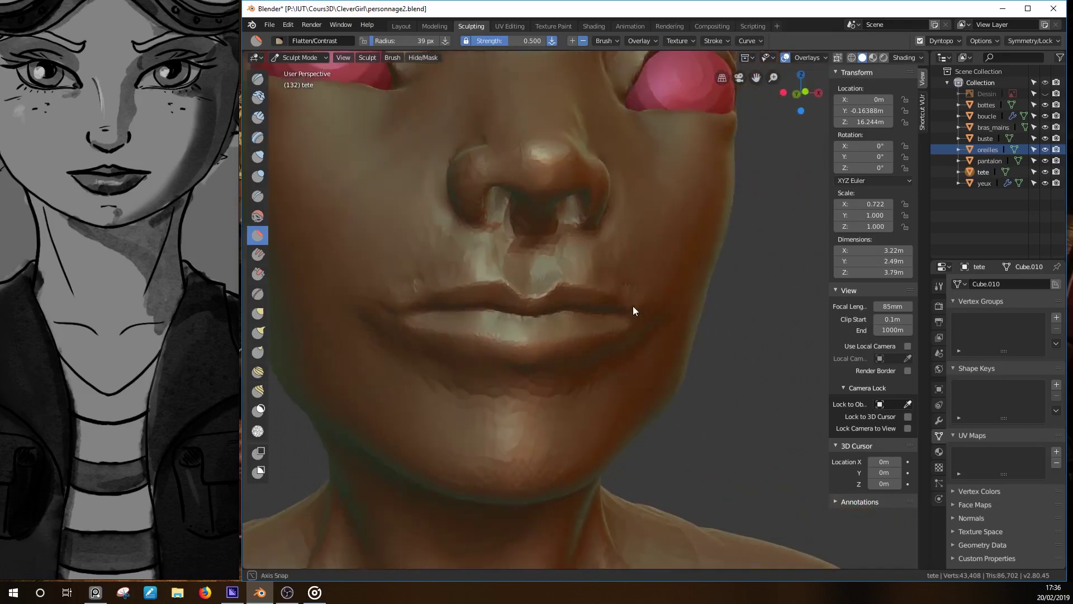
# Step: Flatten the lips from the front and pinch the skin near the lip corner
pyautogui.press('g')
pyautogui.moveTo(536, 294)
pyautogui.mouseDown(button='middle')
pyautogui.moveTo(586, 257)
pyautogui.moveTo(599, 289)
pyautogui.moveTo(588, 261)
pyautogui.moveTo(670, 286)
pyautogui.moveTo(595, 291)
pyautogui.mouseUp(button='middle')
pyautogui.hotkey('shift', 't')
pyautogui.moveTo(594, 291); pyautogui.dragTo(584, 299)
pyautogui.moveTo(584, 299)
pyautogui.mouseDown(button='middle')
pyautogui.moveTo(591, 330)
pyautogui.moveTo(576, 296)
pyautogui.mouseUp(button='middle')
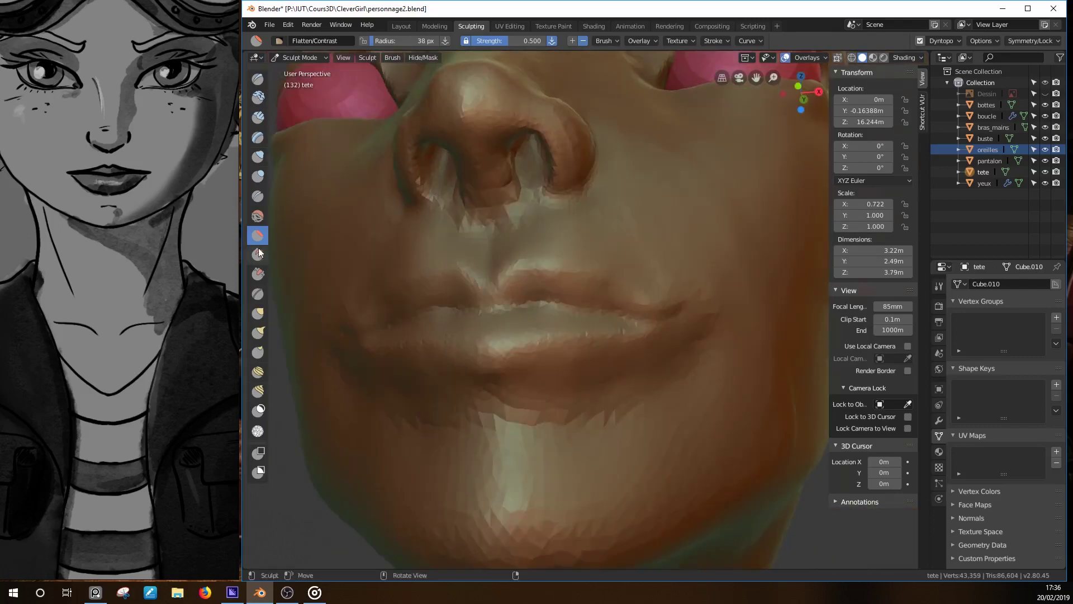
pyautogui.hotkey('shift', 'c')
pyautogui.scroll(2, 611, 302)
pyautogui.press('p')
pyautogui.press('f')
pyautogui.moveTo(656, 313); pyautogui.dragTo(641, 306)
pyautogui.moveTo(502, 282)
pyautogui.mouseDown(button='middle')
pyautogui.moveTo(546, 270)
pyautogui.moveTo(569, 279)
pyautogui.mouseUp(button='middle')
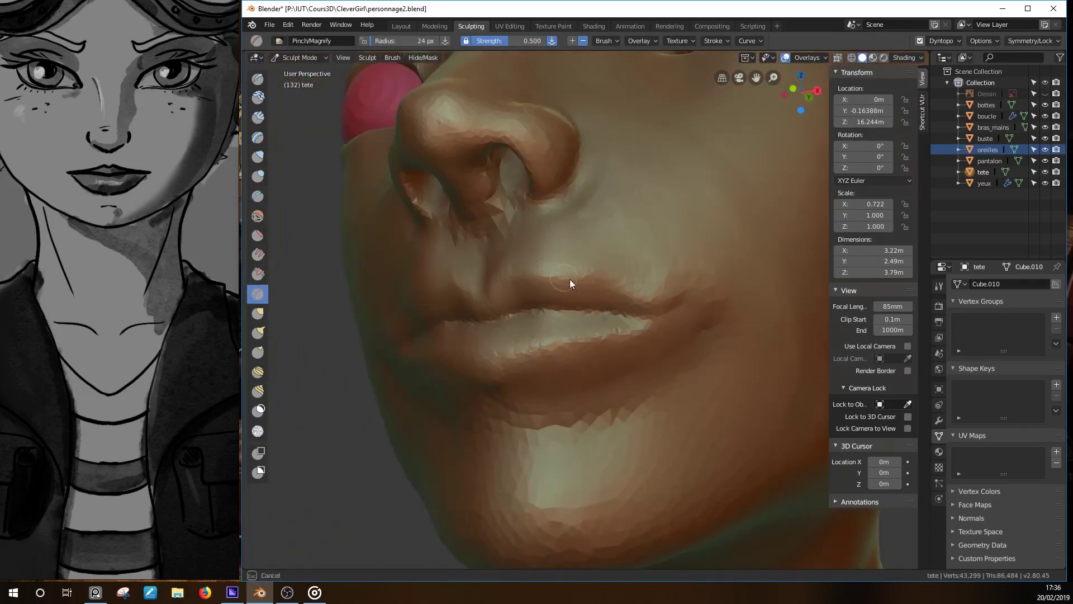
# Step: Crease the lips, then build them up from below with Clay Strips
pyautogui.hotkey('shift', 'c')
pyautogui.moveTo(472, 295); pyautogui.dragTo(608, 285, button='middle')
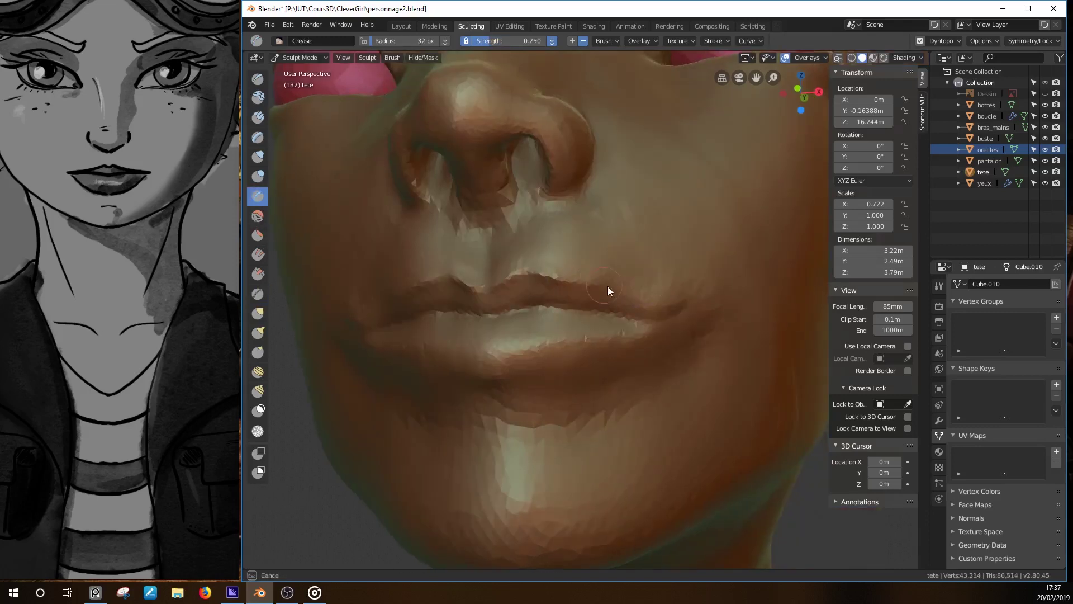
pyautogui.moveTo(502, 276); pyautogui.dragTo(679, 307, button='middle')
pyautogui.moveTo(678, 307); pyautogui.dragTo(675, 317)
pyautogui.moveTo(674, 317)
pyautogui.mouseDown(button='middle')
pyautogui.moveTo(699, 368)
pyautogui.moveTo(576, 416)
pyautogui.mouseUp(button='middle')
pyautogui.press('f')
pyautogui.click(588, 418)
pyautogui.press('c')
pyautogui.moveTo(578, 413); pyautogui.dragTo(740, 373)
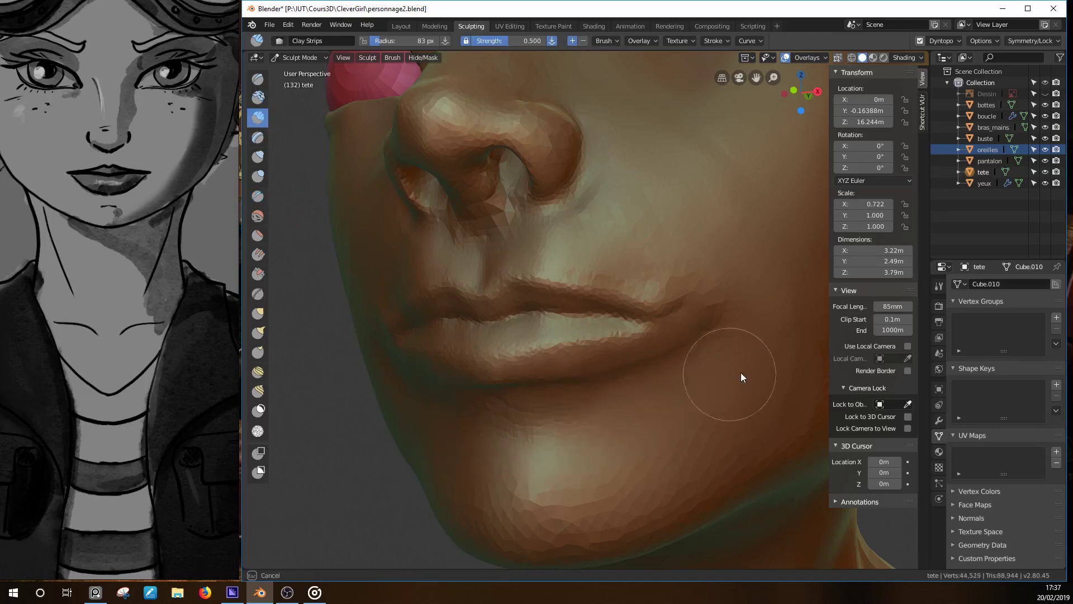
pyautogui.moveTo(740, 372); pyautogui.dragTo(607, 377, button='middle')
# Step: Sculpt the lower face under the chin with a smaller Clay Strips brush
pyautogui.press('g')
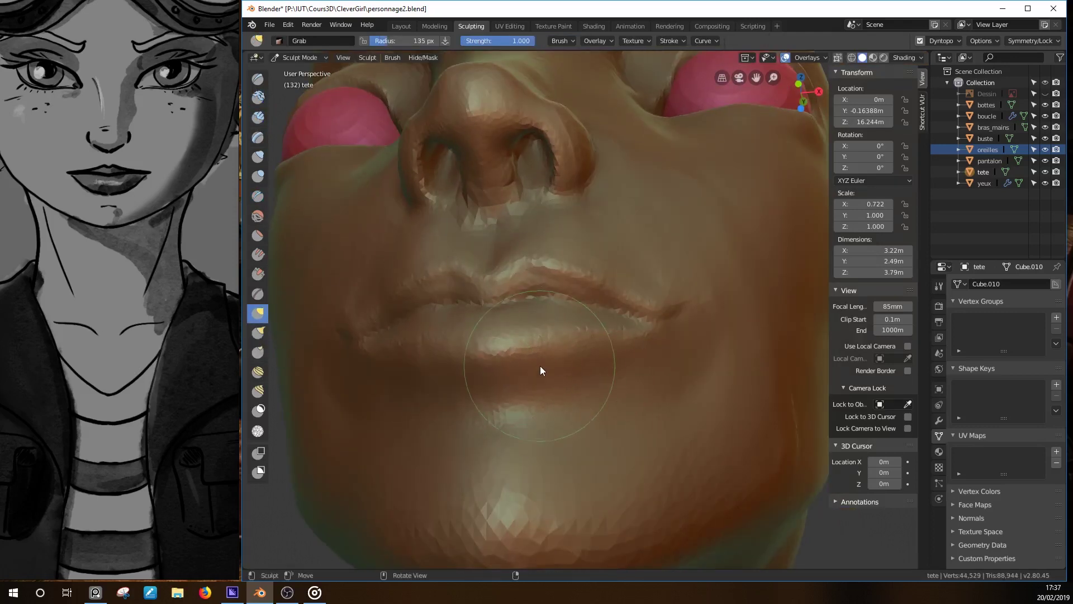
pyautogui.moveTo(540, 365); pyautogui.dragTo(590, 366, button='middle')
pyautogui.scroll(-3, 566, 415)
pyautogui.moveTo(580, 416)
pyautogui.mouseDown(button='middle')
pyautogui.moveTo(590, 348)
pyautogui.moveTo(563, 389)
pyautogui.moveTo(562, 300)
pyautogui.moveTo(585, 382)
pyautogui.mouseUp(button='middle')
pyautogui.click(257, 117)
pyautogui.press('f')
pyautogui.moveTo(585, 382); pyautogui.dragTo(508, 388)
pyautogui.moveTo(508, 388)
pyautogui.mouseDown(button='middle')
pyautogui.moveTo(645, 443)
pyautogui.moveTo(535, 439)
pyautogui.moveTo(581, 398)
pyautogui.mouseUp(button='middle')
pyautogui.moveTo(446, 274)
pyautogui.mouseDown(button='middle')
pyautogui.moveTo(568, 291)
pyautogui.moveTo(633, 277)
pyautogui.moveTo(680, 298)
pyautogui.mouseUp(button='middle')
# Step: Carve fine crease lines under the eye with a smaller Crease brush
pyautogui.hotkey('shift', 'c')
pyautogui.press('f')
pyautogui.click(552, 247)
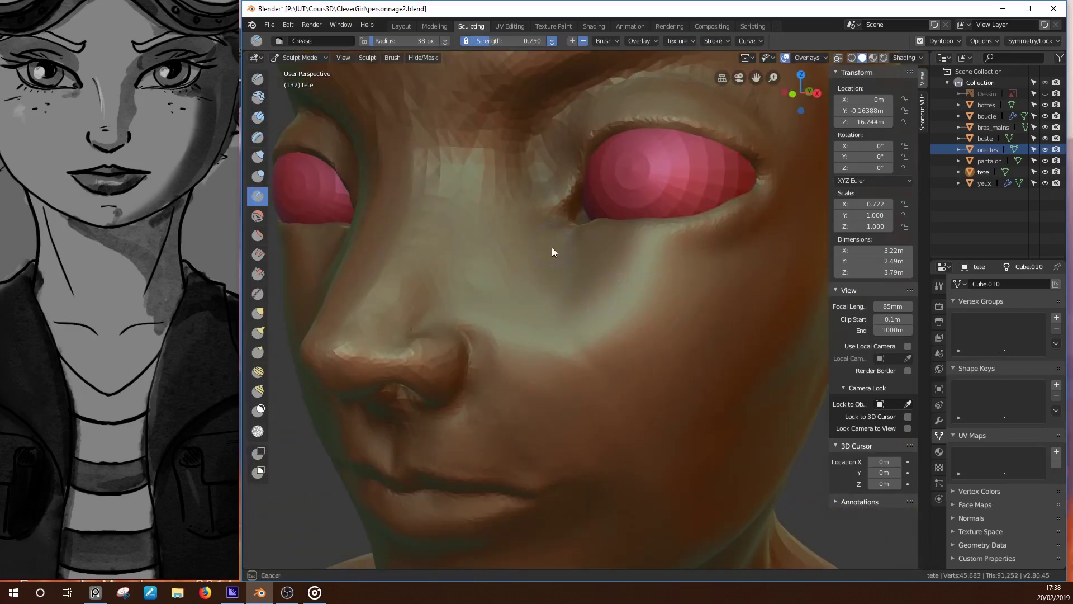
pyautogui.moveTo(592, 287); pyautogui.dragTo(656, 335)
pyautogui.moveTo(656, 335); pyautogui.dragTo(656, 324, button='middle')
pyautogui.moveTo(617, 274); pyautogui.dragTo(707, 259)
pyautogui.moveTo(707, 259); pyautogui.dragTo(591, 110, button='middle')
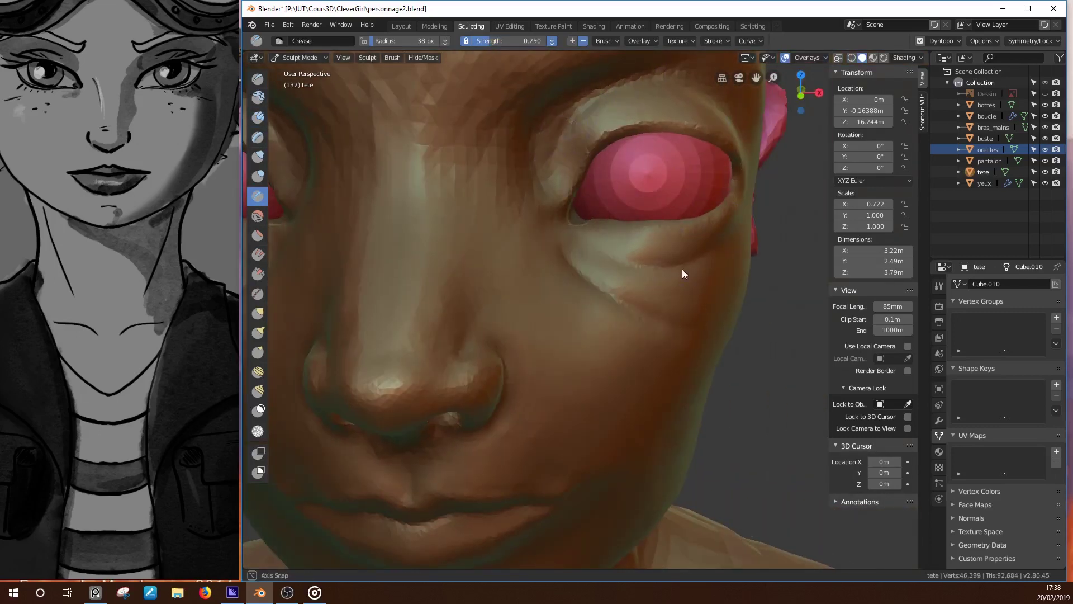
pyautogui.scroll(-3, 681, 270)
# Step: Enlarge the brush and refine the eye area with Inflate and Clay Strips
pyautogui.moveTo(635, 311); pyautogui.dragTo(573, 194)
pyautogui.moveTo(573, 193); pyautogui.dragTo(575, 301, button='middle')
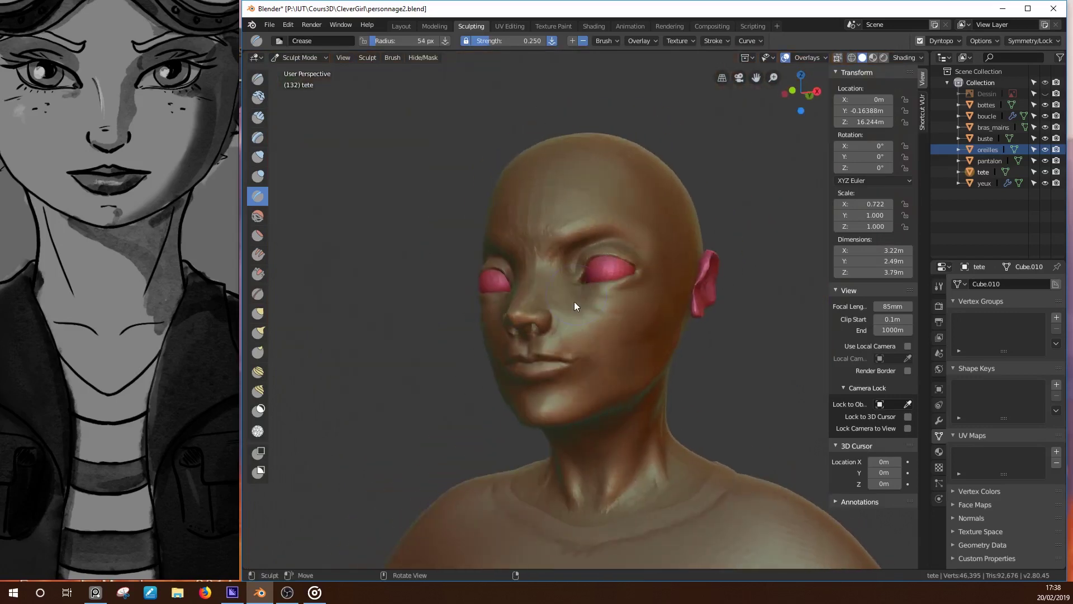
pyautogui.scroll(3, 575, 301)
pyautogui.moveTo(592, 391)
pyautogui.mouseDown(button='middle')
pyautogui.moveTo(517, 231)
pyautogui.moveTo(703, 244)
pyautogui.moveTo(570, 186)
pyautogui.moveTo(694, 257)
pyautogui.moveTo(589, 150)
pyautogui.moveTo(719, 233)
pyautogui.moveTo(578, 199)
pyautogui.mouseUp(button='middle')
pyautogui.click(257, 156)
pyautogui.click(258, 117)
pyautogui.moveTo(643, 184)
pyautogui.mouseDown(button='middle')
pyautogui.moveTo(684, 193)
pyautogui.moveTo(674, 269)
pyautogui.moveTo(645, 203)
pyautogui.moveTo(597, 163)
pyautogui.mouseUp(button='middle')
# Step: Apply Shade Smooth to the head mesh in Edit Mode
pyautogui.moveTo(683, 226)
pyautogui.mouseDown(button='middle')
pyautogui.moveTo(732, 165)
pyautogui.moveTo(627, 267)
pyautogui.moveTo(677, 232)
pyautogui.moveTo(672, 278)
pyautogui.moveTo(682, 284)
pyautogui.mouseUp(button='middle')
pyautogui.scroll(-3, 732, 165)
pyautogui.hotkey('shift', 't')
pyautogui.hotkey('ctrl', 'Tab')
pyautogui.press('Tab')
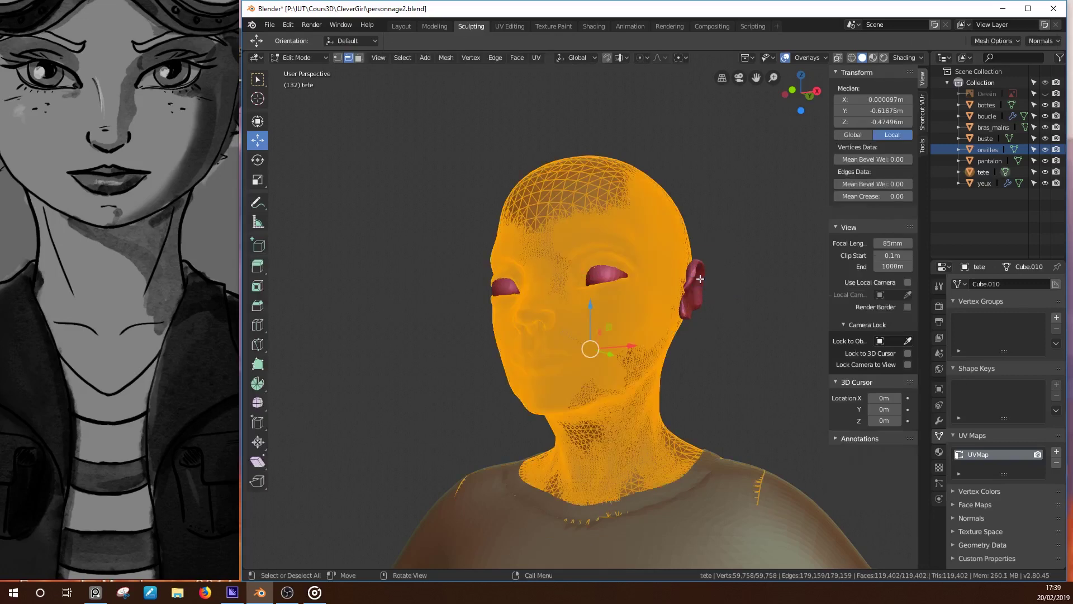
pyautogui.moveTo(614, 281); pyautogui.dragTo(581, 280, button='middle')
pyautogui.click(446, 58)
pyautogui.press('Tab')
# Step: Return the head to Sculpt Mode and check the dynamic topology settings
pyautogui.moveTo(514, 192)
pyautogui.mouseDown(button='middle')
pyautogui.moveTo(654, 214)
pyautogui.moveTo(636, 188)
pyautogui.mouseUp(button='middle')
pyautogui.hotkey('ctrl', 'Tab')
pyautogui.click(698, 229)
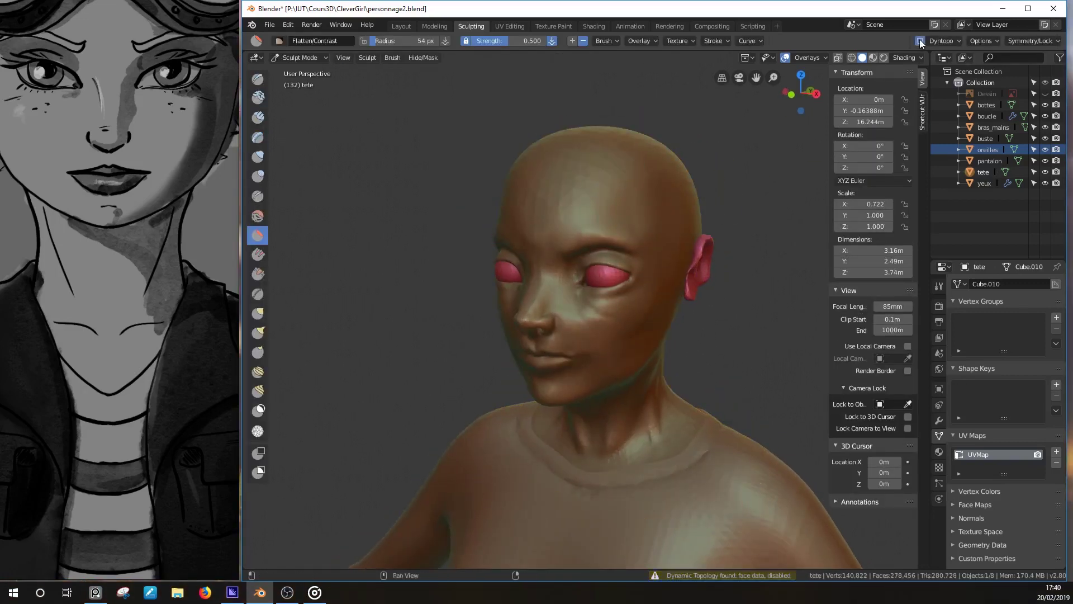
pyautogui.click(942, 41)
pyautogui.moveTo(782, 145)
pyautogui.mouseDown(button='middle')
pyautogui.moveTo(647, 165)
pyautogui.moveTo(602, 361)
pyautogui.moveTo(644, 369)
pyautogui.moveTo(702, 261)
pyautogui.mouseUp(button='middle')
# Step: Build up the jawline and the front of the neck with Clay Strips
pyautogui.press('c')
pyautogui.moveTo(616, 328); pyautogui.dragTo(739, 238)
pyautogui.moveTo(738, 238)
pyautogui.mouseDown(button='middle')
pyautogui.moveTo(706, 314)
pyautogui.moveTo(632, 394)
pyautogui.moveTo(720, 254)
pyautogui.moveTo(693, 344)
pyautogui.moveTo(671, 293)
pyautogui.moveTo(623, 336)
pyautogui.moveTo(692, 208)
pyautogui.moveTo(632, 306)
pyautogui.moveTo(672, 252)
pyautogui.mouseUp(button='middle')
pyautogui.moveTo(672, 252); pyautogui.dragTo(673, 223)
pyautogui.moveTo(673, 221)
pyautogui.mouseDown(button='middle')
pyautogui.moveTo(666, 258)
pyautogui.moveTo(549, 330)
pyautogui.mouseUp(button='middle')
pyautogui.scroll(-5, 163, 215)
pyautogui.scroll(5, 71, 363)
pyautogui.scroll(-3, 71, 363)
pyautogui.moveTo(549, 330)
pyautogui.mouseDown()
pyautogui.moveTo(542, 304)
pyautogui.moveTo(574, 277)
pyautogui.mouseUp()
pyautogui.moveTo(574, 273)
pyautogui.mouseDown(button='middle')
pyautogui.moveTo(686, 271)
pyautogui.moveTo(573, 307)
pyautogui.mouseUp(button='middle')
# Step: Crease tendons along the front and side of the neck, and hide the buste object
pyautogui.hotkey('shift', 'c')
pyautogui.moveTo(560, 302); pyautogui.dragTo(522, 336)
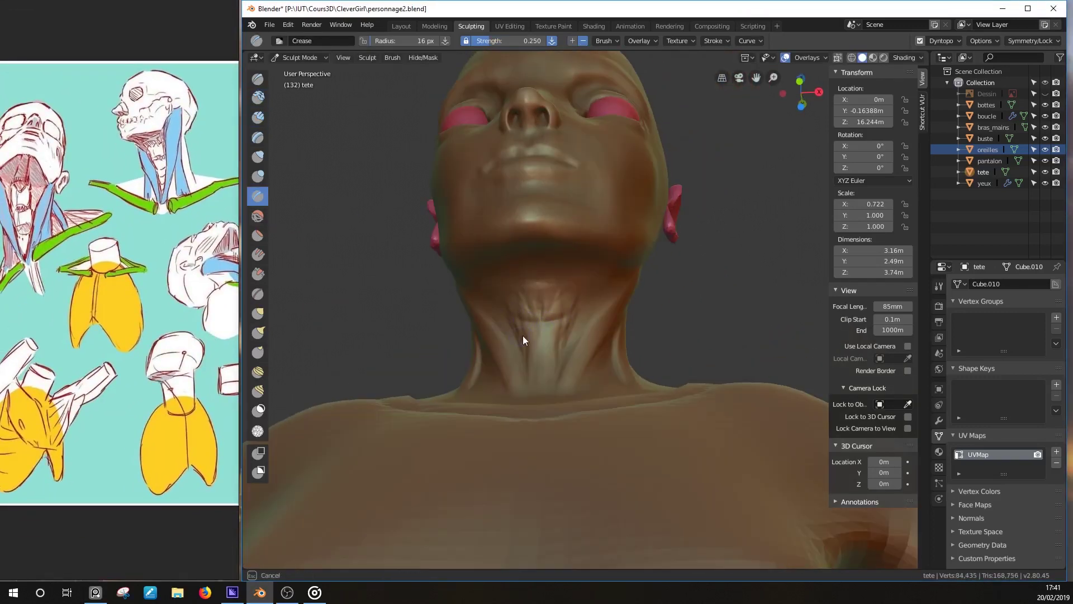
pyautogui.moveTo(522, 335); pyautogui.dragTo(601, 353, button='middle')
pyautogui.press('f')
pyautogui.click(555, 289)
pyautogui.moveTo(649, 260)
pyautogui.mouseDown(button='middle')
pyautogui.moveTo(692, 241)
pyautogui.moveTo(555, 345)
pyautogui.mouseUp(button='middle')
pyautogui.click(1044, 138)
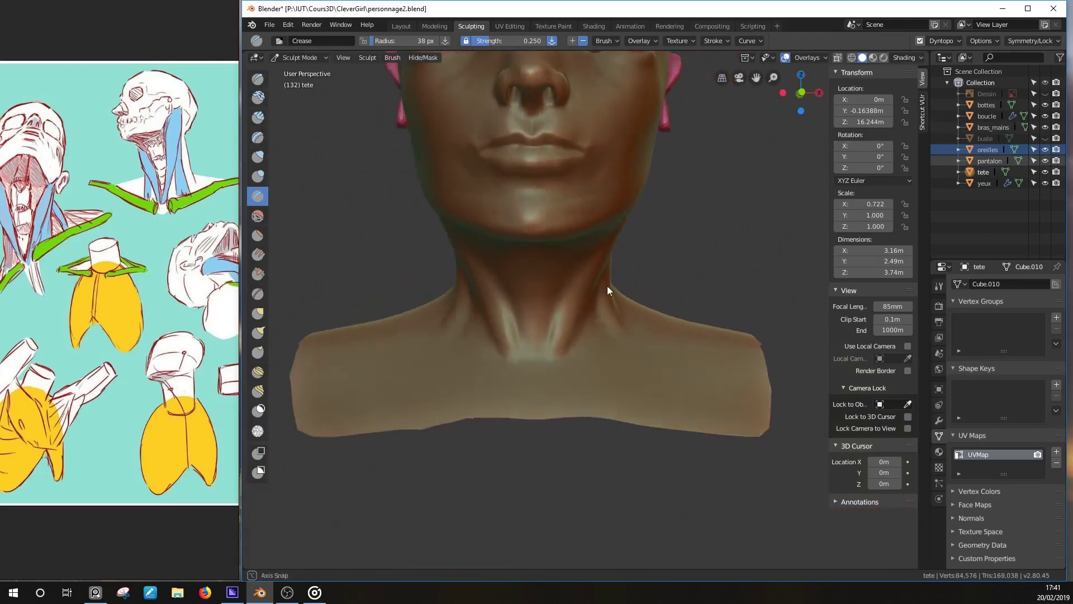
pyautogui.moveTo(607, 286); pyautogui.dragTo(559, 336, button='middle')
# Step: Sculpt the throat hollow with Clay Strips and draw collarbone ridges across the chest
pyautogui.press('c')
pyautogui.moveTo(539, 366)
pyautogui.mouseDown()
pyautogui.moveTo(540, 375)
pyautogui.moveTo(601, 382)
pyautogui.mouseUp()
pyautogui.press('x')
pyautogui.moveTo(601, 383)
pyautogui.mouseDown(button='middle')
pyautogui.moveTo(546, 397)
pyautogui.moveTo(684, 379)
pyautogui.moveTo(577, 383)
pyautogui.mouseUp(button='middle')
pyautogui.moveTo(578, 384); pyautogui.dragTo(565, 359)
pyautogui.moveTo(566, 359)
pyautogui.mouseDown(button='middle')
pyautogui.moveTo(609, 336)
pyautogui.moveTo(447, 332)
pyautogui.mouseUp(button='middle')
pyautogui.scroll(3, 123, 306)
pyautogui.moveTo(683, 365); pyautogui.dragTo(615, 375)
pyautogui.moveTo(615, 375)
pyautogui.mouseDown(button='middle')
pyautogui.moveTo(631, 364)
pyautogui.moveTo(690, 380)
pyautogui.moveTo(870, 364)
pyautogui.moveTo(606, 387)
pyautogui.moveTo(581, 315)
pyautogui.moveTo(576, 186)
pyautogui.moveTo(628, 105)
pyautogui.moveTo(571, 224)
pyautogui.mouseUp(button='middle')
pyautogui.scroll(-5, 690, 380)
# Step: Save the file, apply the bust's scale to 1/1/1 in Object Mode, and return to Sculpt Mode
pyautogui.hotkey('ctrl', 's')
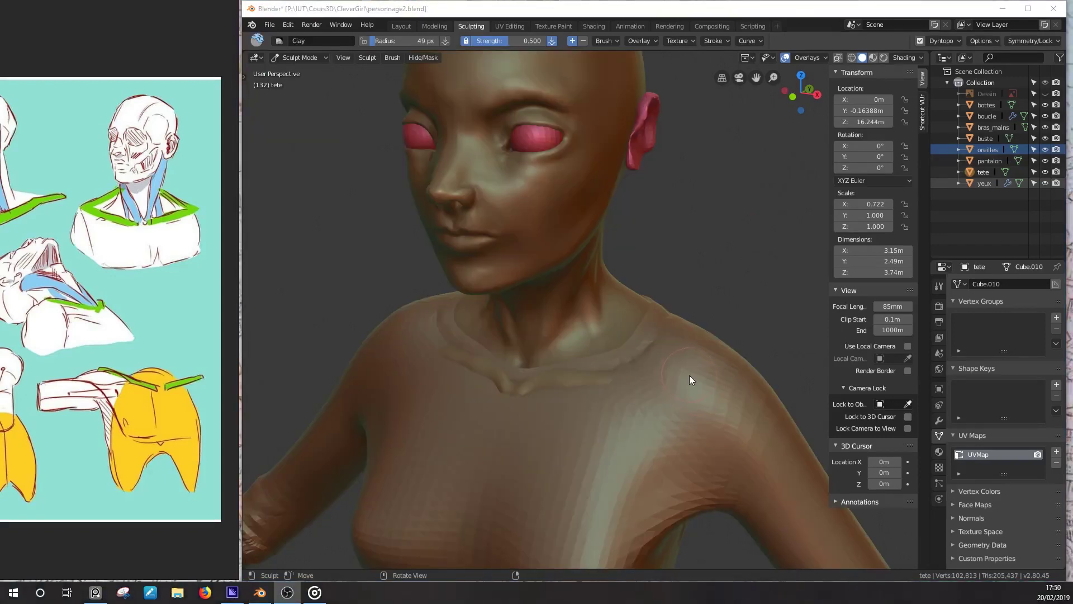
pyautogui.hotkey('ctrl', 'Tab')
pyautogui.click(724, 404)
pyautogui.hotkey('ctrl', 'Tab')
pyautogui.click(724, 470)
pyautogui.hotkey('ctrl', 'Tab')
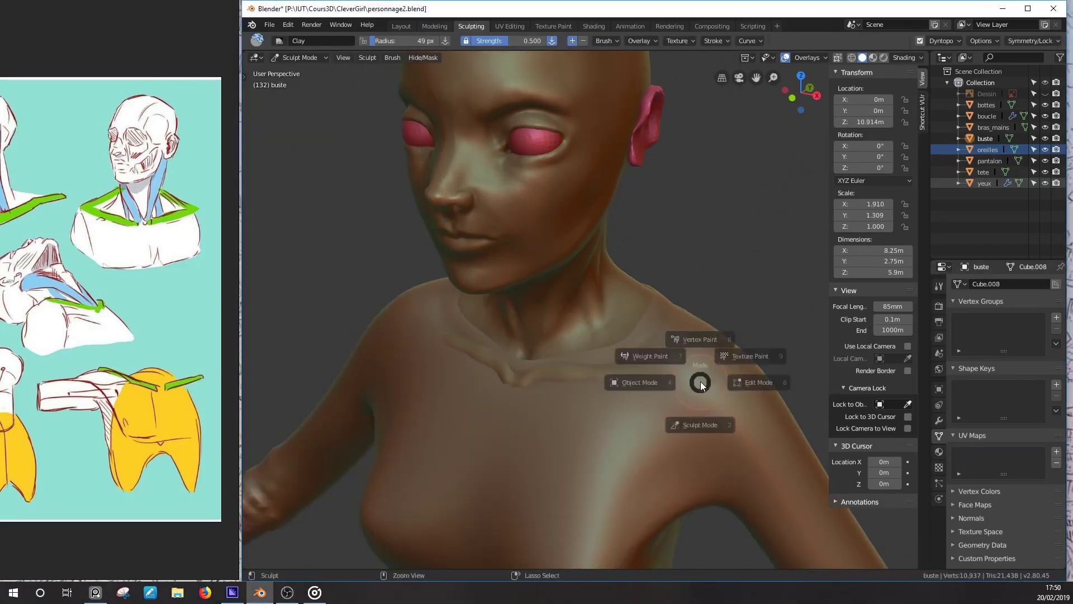
pyautogui.click(640, 382)
pyautogui.hotkey('ctrl', 'a')
pyautogui.click(633, 419)
pyautogui.hotkey('ctrl', 'Tab')
pyautogui.click(640, 471)
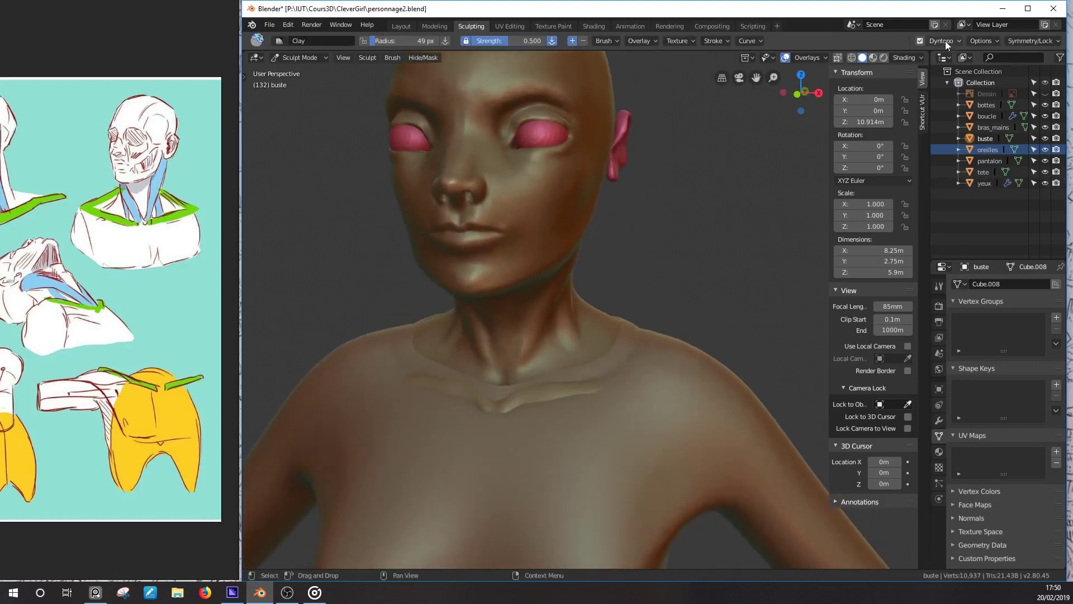
# Step: Set up the Crease brush with a smaller radius and strength near 0.25
pyautogui.hotkey('shift', 'space')
pyautogui.click(529, 392)
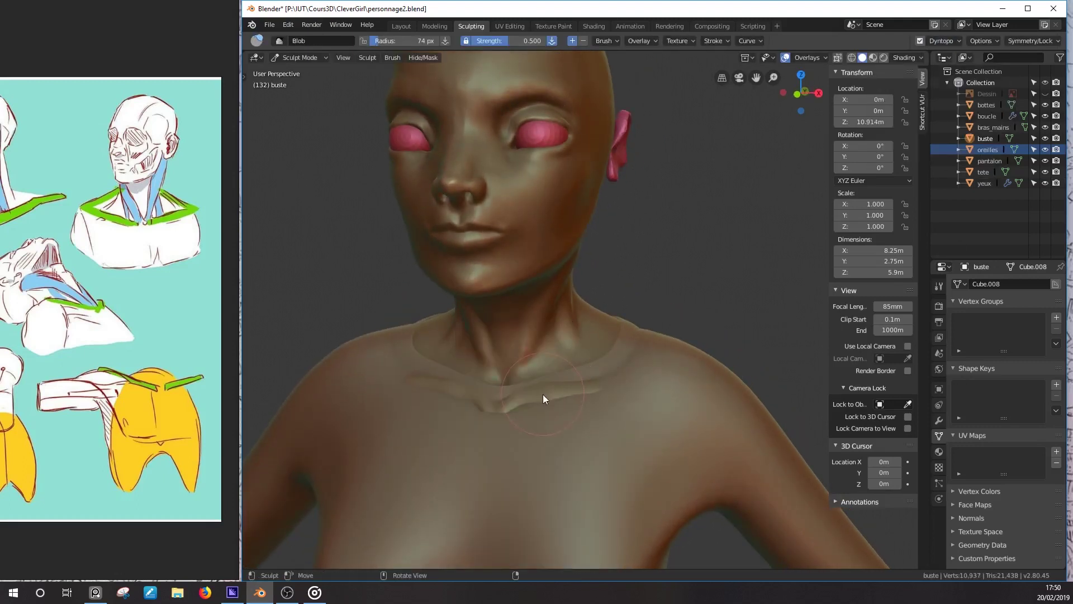
pyautogui.press('space')
pyautogui.press('i')
pyautogui.moveTo(613, 376)
pyautogui.mouseDown(button='middle')
pyautogui.moveTo(768, 427)
pyautogui.moveTo(661, 385)
pyautogui.moveTo(576, 303)
pyautogui.mouseUp(button='middle')
pyautogui.hotkey('shift', 'space')
pyautogui.click(607, 359)
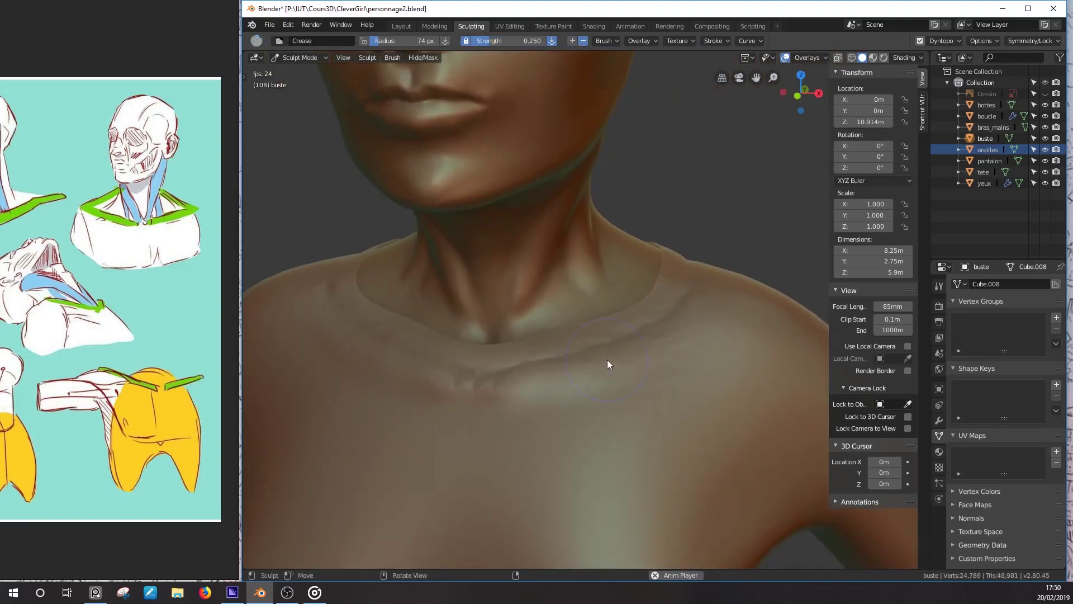
pyautogui.press('f')
pyautogui.click(603, 366)
pyautogui.hotkey('shift', 'f')
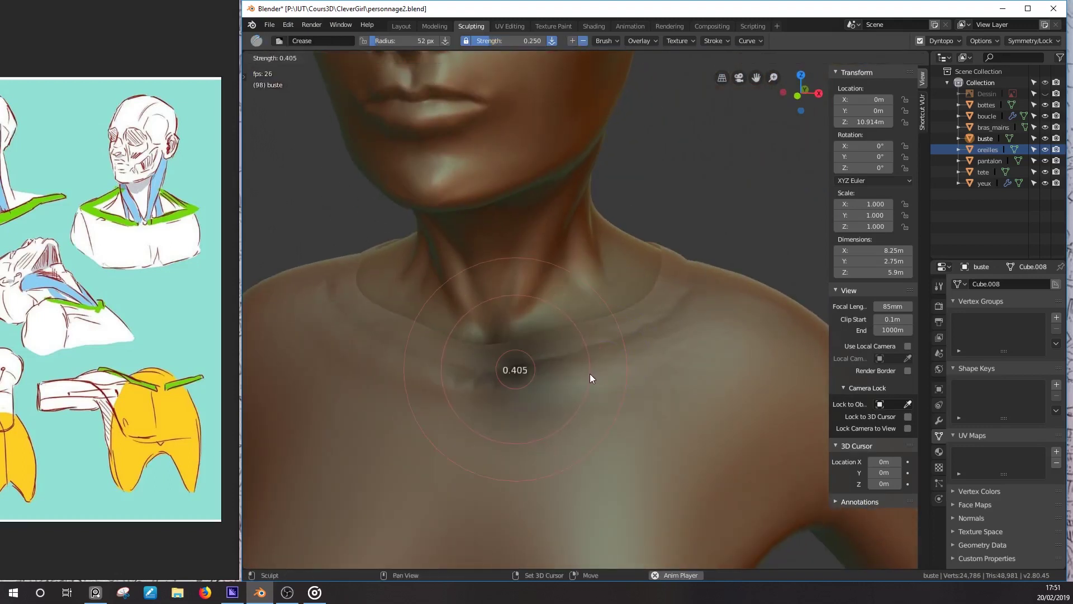
pyautogui.moveTo(391, 344); pyautogui.dragTo(623, 340)
# Step: Crease and deepen the collar line along the collarbone
pyautogui.moveTo(475, 361); pyautogui.dragTo(630, 332, button='middle')
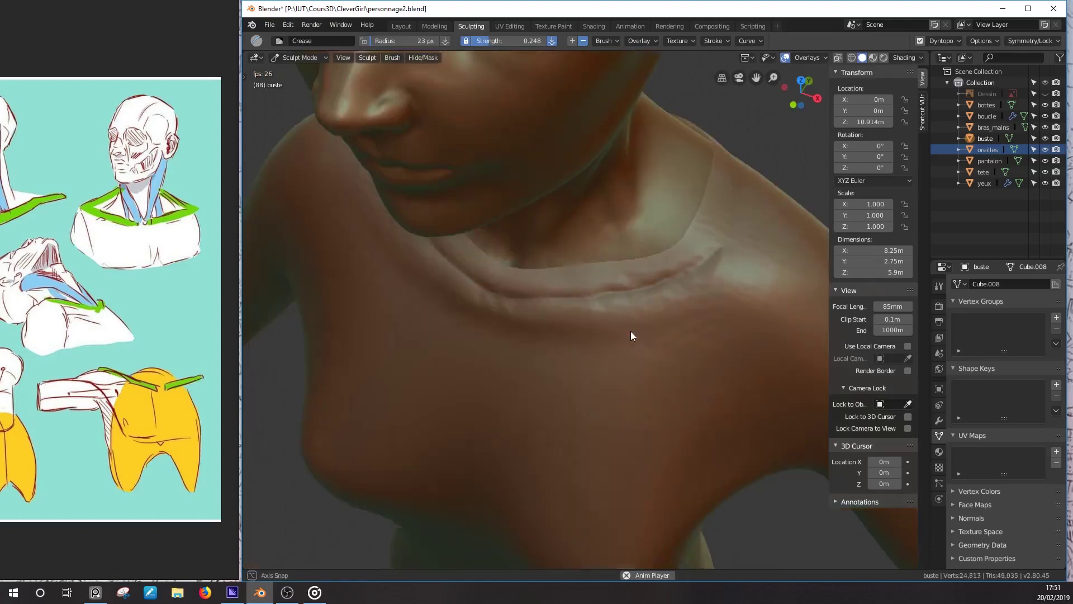
pyautogui.moveTo(659, 259)
pyautogui.mouseDown(button='middle')
pyautogui.moveTo(655, 347)
pyautogui.moveTo(748, 385)
pyautogui.moveTo(697, 360)
pyautogui.mouseUp(button='middle')
pyautogui.moveTo(519, 336); pyautogui.dragTo(720, 364)
pyautogui.hotkey('shift', 'space')
pyautogui.moveTo(720, 364)
pyautogui.mouseDown(button='middle')
pyautogui.moveTo(674, 336)
pyautogui.moveTo(721, 331)
pyautogui.moveTo(701, 299)
pyautogui.moveTo(725, 297)
pyautogui.mouseUp(button='middle')
pyautogui.press('i')
pyautogui.press('f')
pyautogui.click(480, 401)
pyautogui.moveTo(480, 402)
pyautogui.mouseDown(button='middle')
pyautogui.moveTo(690, 375)
pyautogui.moveTo(652, 349)
pyautogui.mouseUp(button='middle')
# Step: Crease evenly spaced rib lines around the collar with a finer Crease brush
pyautogui.hotkey('shift', 'space')
pyautogui.click(566, 371)
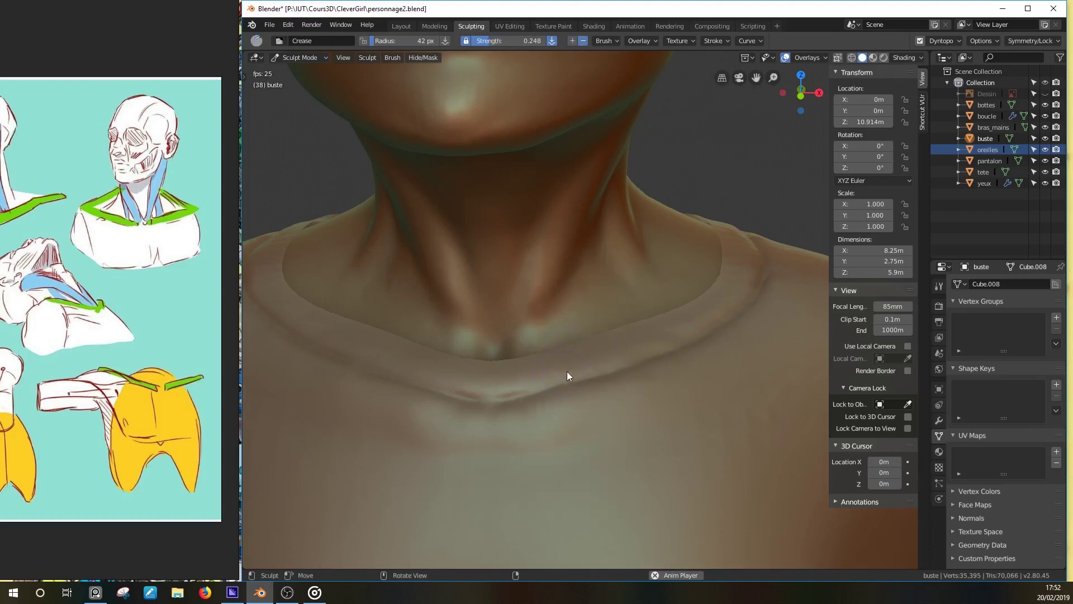
pyautogui.moveTo(537, 365); pyautogui.dragTo(506, 402, button='middle')
pyautogui.press('f')
pyautogui.moveTo(596, 384)
pyautogui.mouseDown(button='middle')
pyautogui.moveTo(553, 379)
pyautogui.moveTo(645, 392)
pyautogui.mouseUp(button='middle')
pyautogui.moveTo(645, 392); pyautogui.dragTo(675, 363)
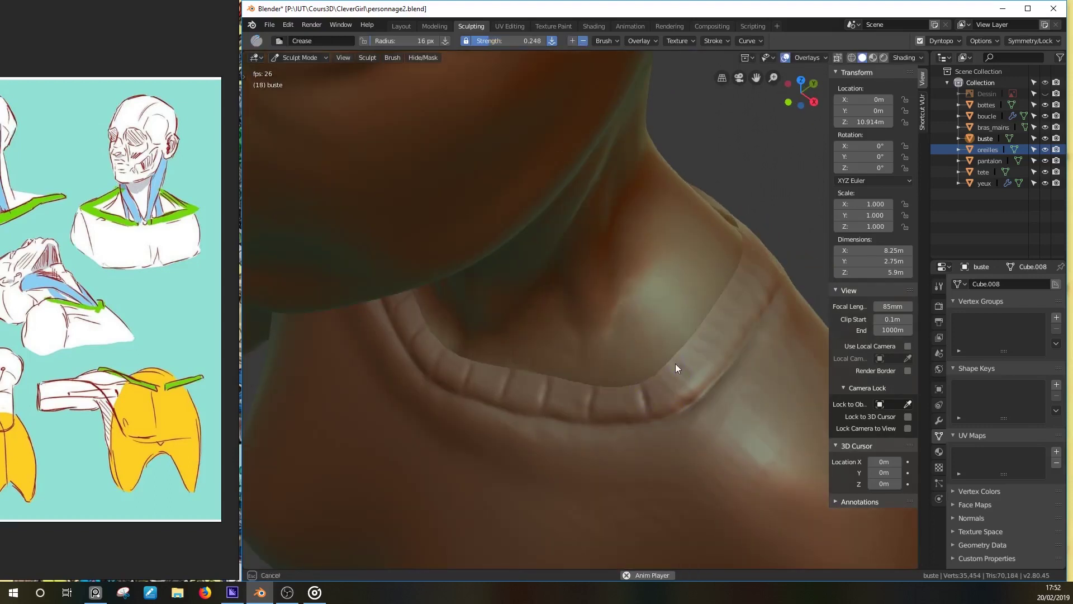
pyautogui.moveTo(675, 369); pyautogui.dragTo(533, 377, button='middle')
pyautogui.moveTo(575, 394); pyautogui.dragTo(627, 402)
pyautogui.moveTo(686, 403)
pyautogui.mouseDown(button='middle')
pyautogui.moveTo(597, 419)
pyautogui.moveTo(589, 384)
pyautogui.mouseUp(button='middle')
pyautogui.moveTo(589, 383)
pyautogui.mouseDown()
pyautogui.moveTo(582, 346)
pyautogui.moveTo(703, 369)
pyautogui.mouseUp()
pyautogui.moveTo(702, 368)
pyautogui.mouseDown(button='middle')
pyautogui.moveTo(618, 390)
pyautogui.moveTo(534, 354)
pyautogui.mouseUp(button='middle')
# Step: Sharpen the collar ribs and their lower edge with the Pinch brush
pyautogui.press('p')
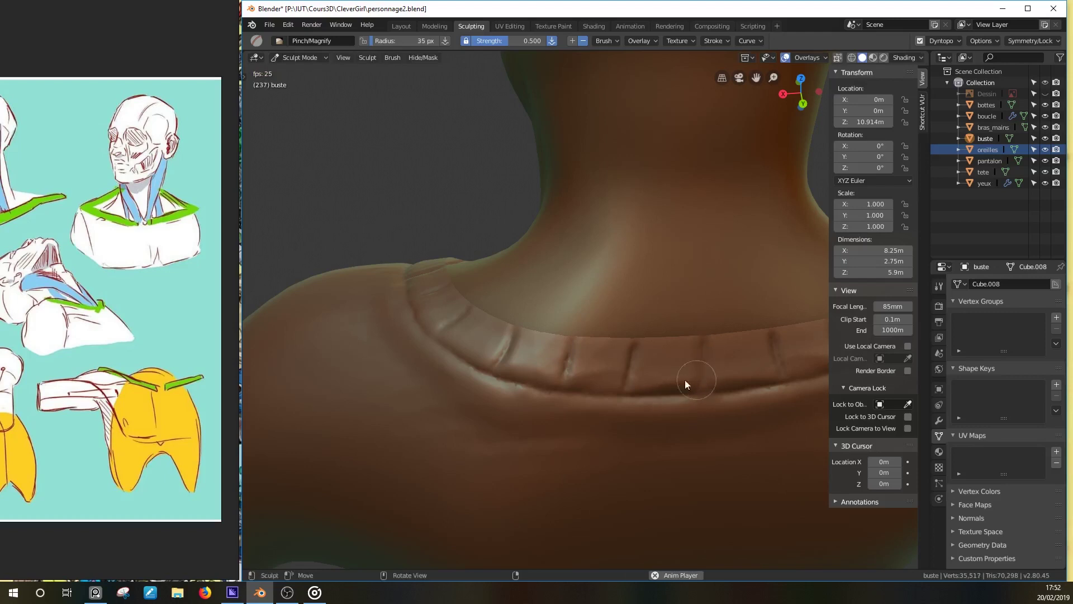
pyautogui.moveTo(684, 385); pyautogui.dragTo(631, 363)
pyautogui.moveTo(498, 358)
pyautogui.mouseDown(button='middle')
pyautogui.moveTo(720, 372)
pyautogui.moveTo(600, 406)
pyautogui.moveTo(671, 396)
pyautogui.moveTo(577, 370)
pyautogui.moveTo(460, 383)
pyautogui.mouseUp(button='middle')
pyautogui.moveTo(459, 383); pyautogui.dragTo(591, 408)
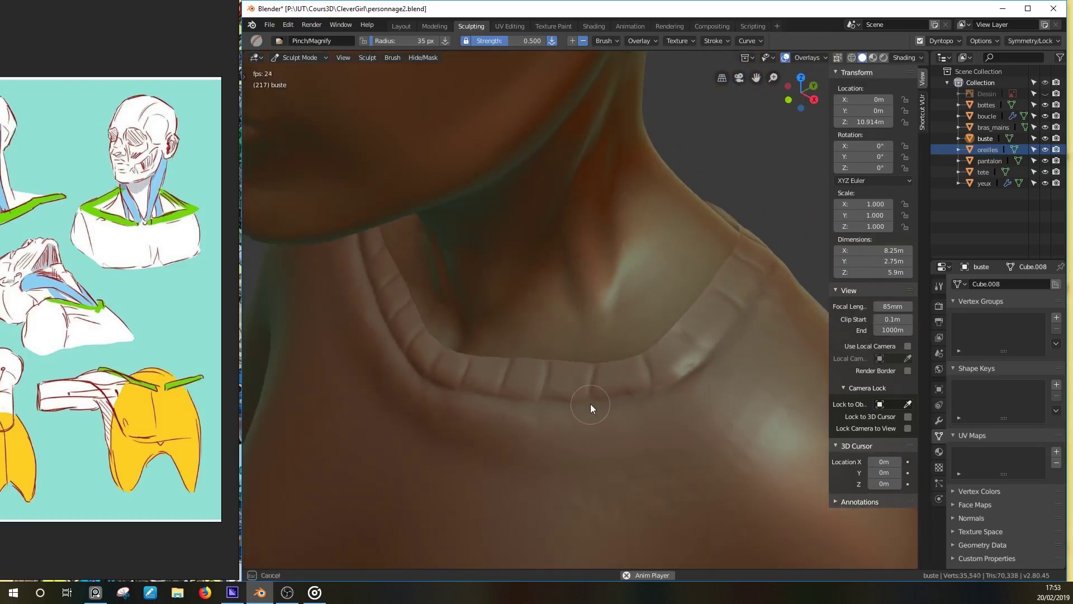
pyautogui.scroll(-3, 591, 403)
pyautogui.scroll(-4, 578, 445)
pyautogui.moveTo(581, 370); pyautogui.dragTo(619, 304, button='middle')
# Step: Carve a Crease band across the front and back of the sweater hem
pyautogui.scroll(3, 707, 198)
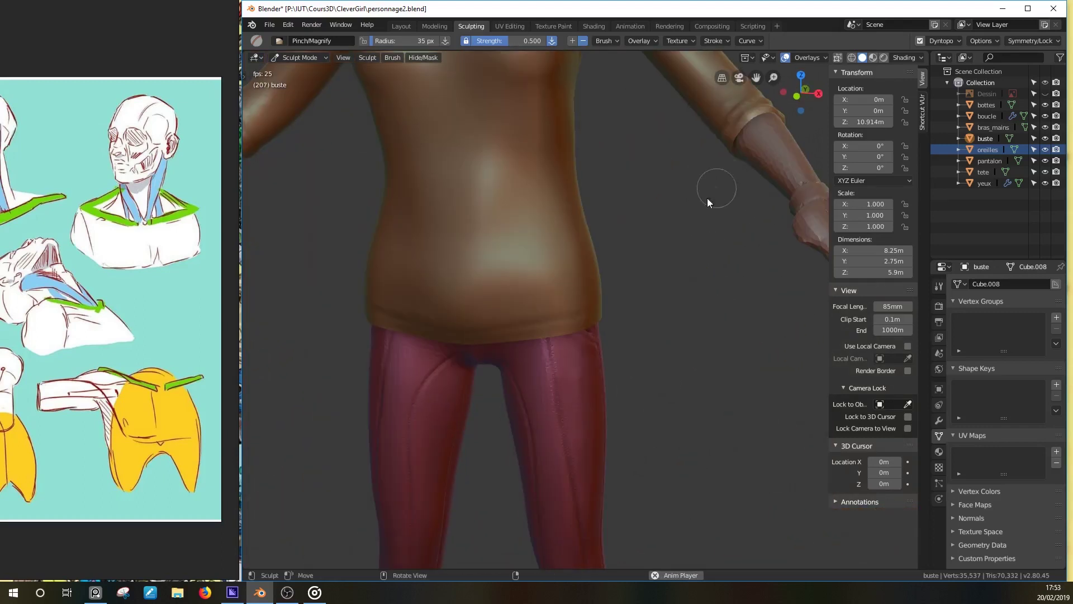
pyautogui.scroll(3, 706, 279)
pyautogui.scroll(2, 621, 319)
pyautogui.hotkey('shift', 'c')
pyautogui.click(682, 40)
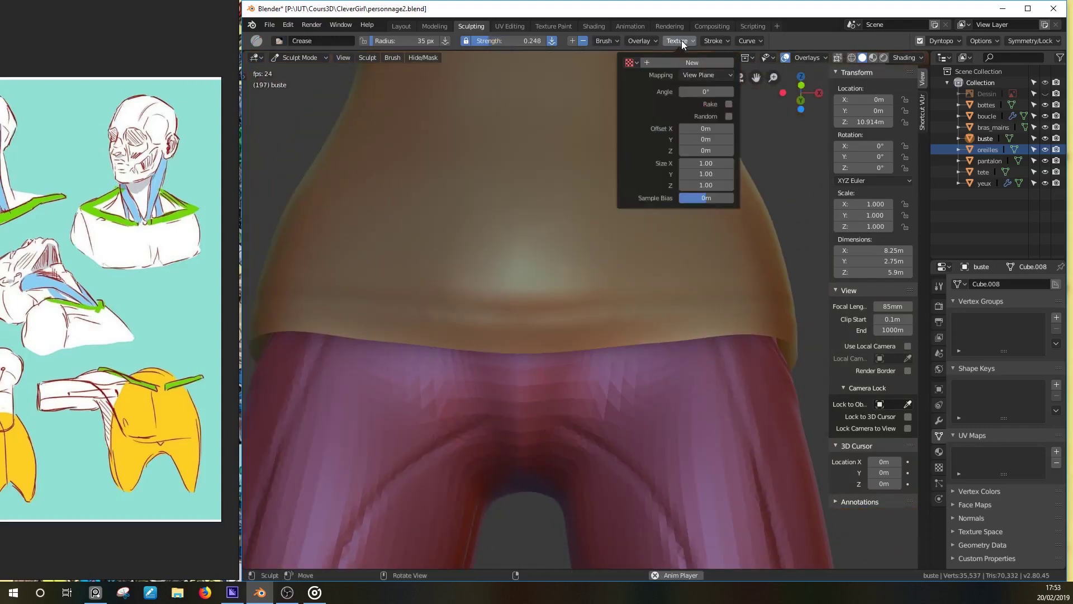
pyautogui.scroll(1, 624, 320)
pyautogui.moveTo(508, 333); pyautogui.dragTo(800, 304)
pyautogui.moveTo(800, 304)
pyautogui.mouseDown(button='middle')
pyautogui.moveTo(719, 378)
pyautogui.moveTo(403, 308)
pyautogui.moveTo(792, 346)
pyautogui.mouseUp(button='middle')
pyautogui.moveTo(792, 346); pyautogui.dragTo(683, 362)
# Step: Deepen the hem crease front and back and dent a first rib line
pyautogui.moveTo(694, 378)
pyautogui.mouseDown(button='middle')
pyautogui.moveTo(805, 383)
pyautogui.moveTo(594, 353)
pyautogui.mouseUp(button='middle')
pyautogui.moveTo(750, 313); pyautogui.dragTo(778, 307, button='middle')
pyautogui.moveTo(778, 308); pyautogui.dragTo(817, 301)
pyautogui.moveTo(817, 301)
pyautogui.mouseDown(button='middle')
pyautogui.moveTo(596, 376)
pyautogui.moveTo(753, 360)
pyautogui.moveTo(692, 363)
pyautogui.mouseUp(button='middle')
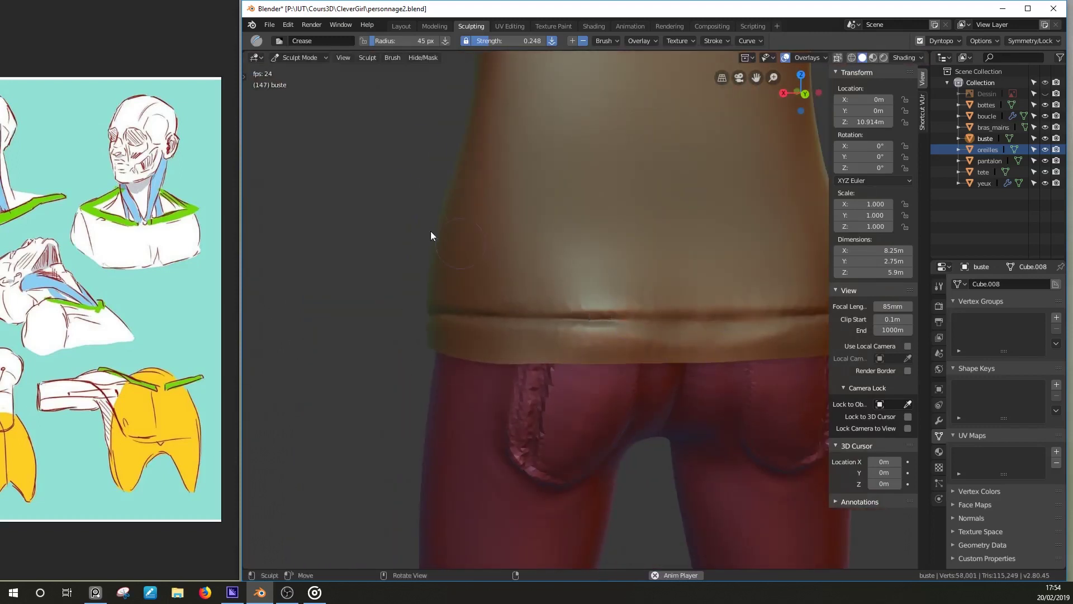
pyautogui.moveTo(693, 321); pyautogui.dragTo(723, 340)
pyautogui.moveTo(723, 340)
pyautogui.mouseDown(button='middle')
pyautogui.moveTo(630, 329)
pyautogui.moveTo(548, 305)
pyautogui.mouseUp(button='middle')
pyautogui.moveTo(548, 305); pyautogui.dragTo(635, 312)
pyautogui.moveTo(634, 311)
pyautogui.mouseDown(button='middle')
pyautogui.moveTo(814, 291)
pyautogui.moveTo(740, 346)
pyautogui.mouseUp(button='middle')
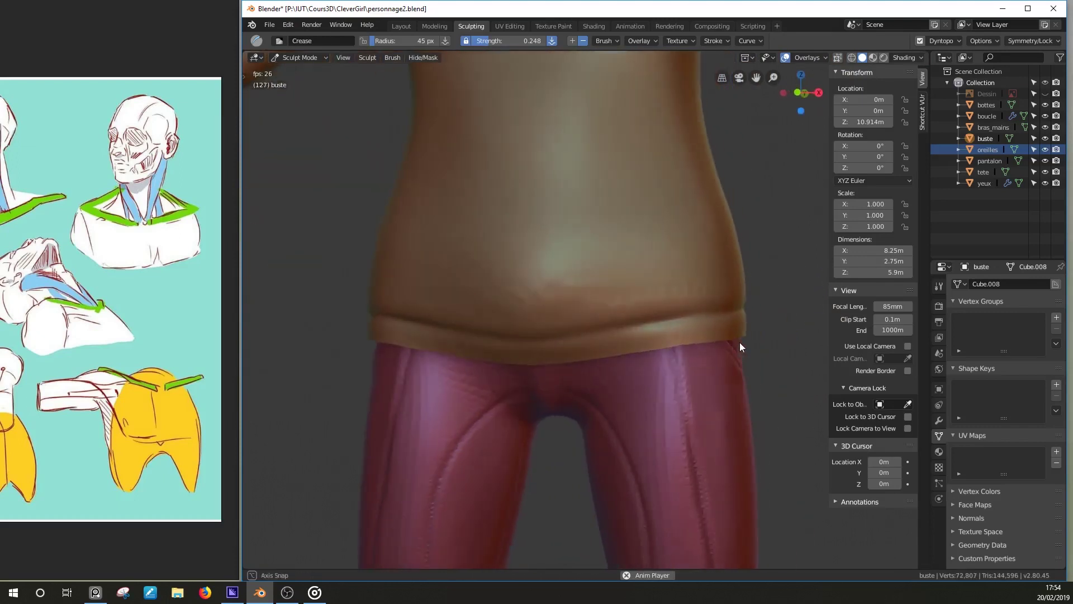
# Step: Carve fine rib creases along the front, side and back of the hem
pyautogui.moveTo(701, 302)
pyautogui.mouseDown(button='middle')
pyautogui.moveTo(700, 369)
pyautogui.moveTo(686, 344)
pyautogui.mouseUp(button='middle')
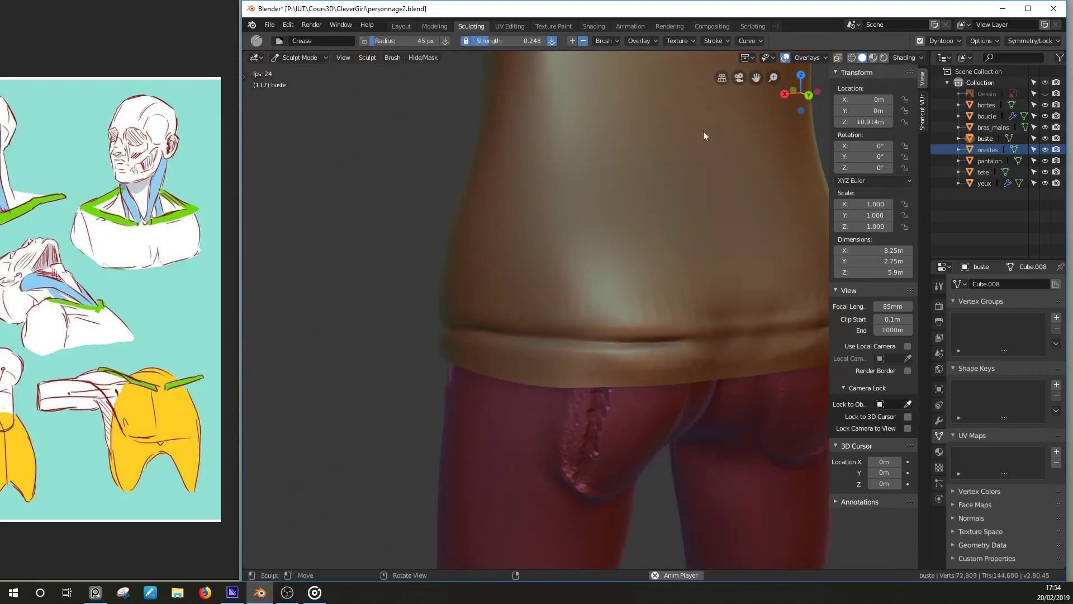
pyautogui.moveTo(713, 341); pyautogui.dragTo(554, 337)
pyautogui.moveTo(555, 337)
pyautogui.mouseDown(button='middle')
pyautogui.moveTo(714, 350)
pyautogui.moveTo(548, 334)
pyautogui.mouseUp(button='middle')
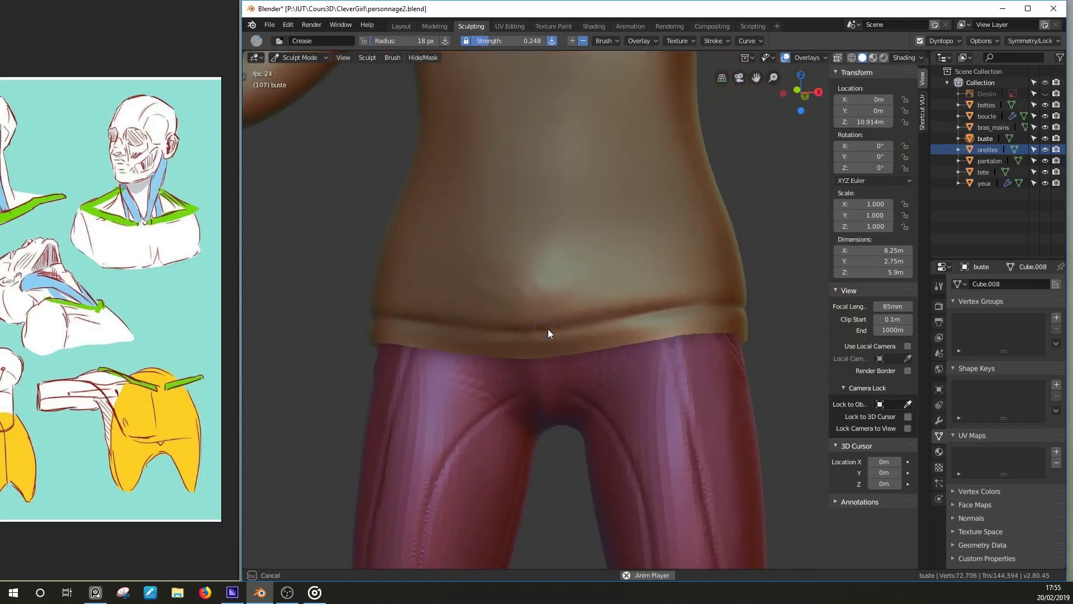
pyautogui.moveTo(626, 319); pyautogui.dragTo(647, 346, button='middle')
pyautogui.moveTo(647, 343); pyautogui.dragTo(684, 341)
pyautogui.moveTo(684, 341)
pyautogui.mouseDown(button='middle')
pyautogui.moveTo(727, 331)
pyautogui.moveTo(660, 322)
pyautogui.moveTo(717, 339)
pyautogui.moveTo(654, 338)
pyautogui.moveTo(621, 359)
pyautogui.moveTo(645, 317)
pyautogui.mouseUp(button='middle')
pyautogui.moveTo(645, 316); pyautogui.dragTo(647, 341)
pyautogui.hotkey('shift', 'space')
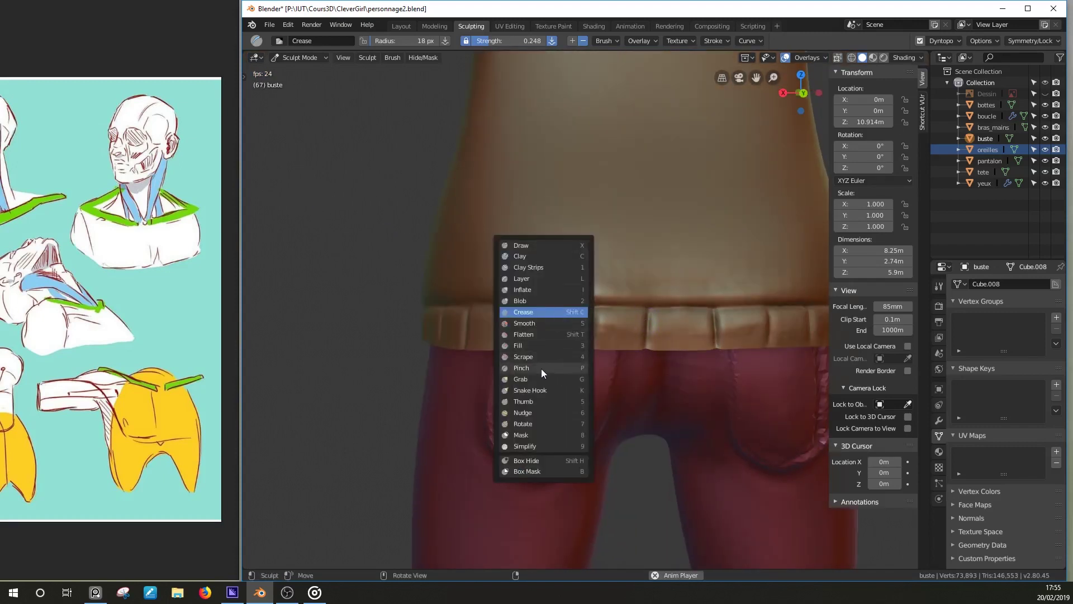
pyautogui.click(545, 386)
pyautogui.moveTo(592, 318)
pyautogui.mouseDown(button='middle')
pyautogui.moveTo(558, 334)
pyautogui.moveTo(631, 339)
pyautogui.moveTo(563, 328)
pyautogui.moveTo(617, 301)
pyautogui.moveTo(770, 335)
pyautogui.moveTo(618, 367)
pyautogui.mouseUp(button='middle')
# Step: Extrude the sleeve's inner edge loop and scale it inward in Edit Mode
pyautogui.press('x')
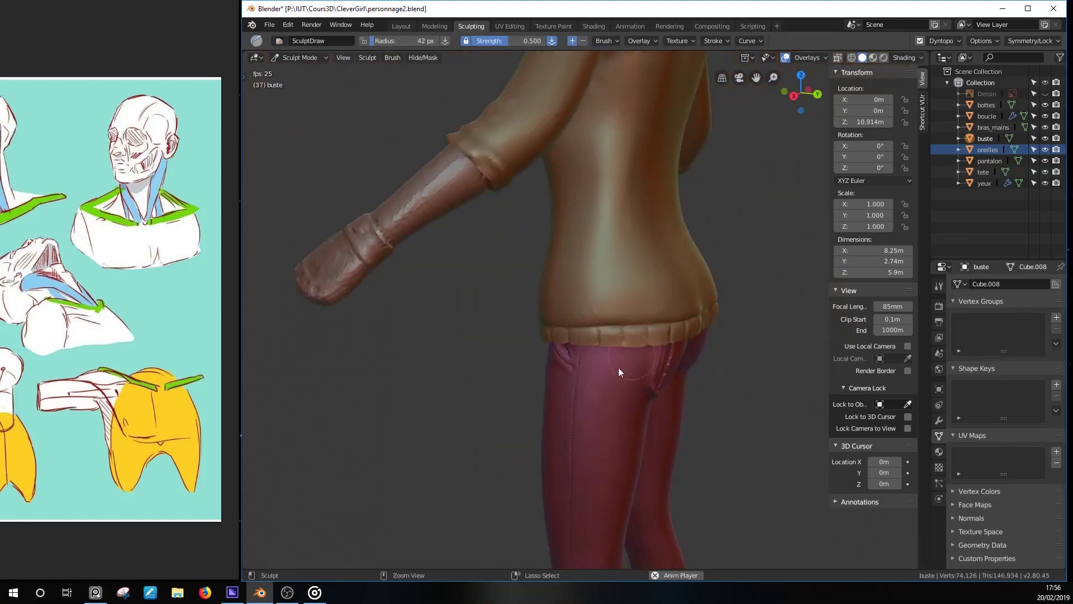
pyautogui.scroll(5, 618, 368)
pyautogui.moveTo(745, 309)
pyautogui.mouseDown(button='middle')
pyautogui.moveTo(721, 218)
pyautogui.moveTo(705, 255)
pyautogui.moveTo(725, 267)
pyautogui.moveTo(436, 290)
pyautogui.moveTo(618, 297)
pyautogui.moveTo(592, 328)
pyautogui.moveTo(577, 300)
pyautogui.moveTo(626, 179)
pyautogui.moveTo(634, 255)
pyautogui.moveTo(618, 287)
pyautogui.moveTo(436, 442)
pyautogui.moveTo(749, 370)
pyautogui.moveTo(595, 381)
pyautogui.moveTo(641, 309)
pyautogui.mouseUp(button='middle')
pyautogui.moveTo(656, 272); pyautogui.dragTo(576, 372, button='middle')
pyautogui.press('Tab')
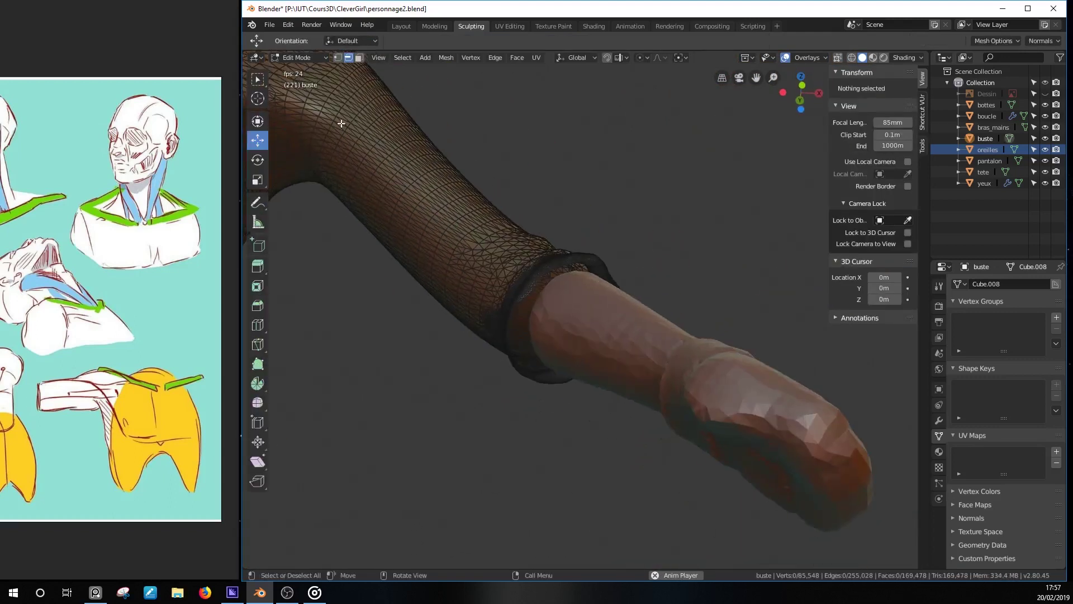
pyautogui.scroll(4, 513, 274)
pyautogui.moveTo(512, 275); pyautogui.dragTo(641, 263, button='middle')
pyautogui.keyDown('alt'); pyautogui.click(683, 271); pyautogui.keyUp('alt')
pyautogui.press('e')
pyautogui.press('s')
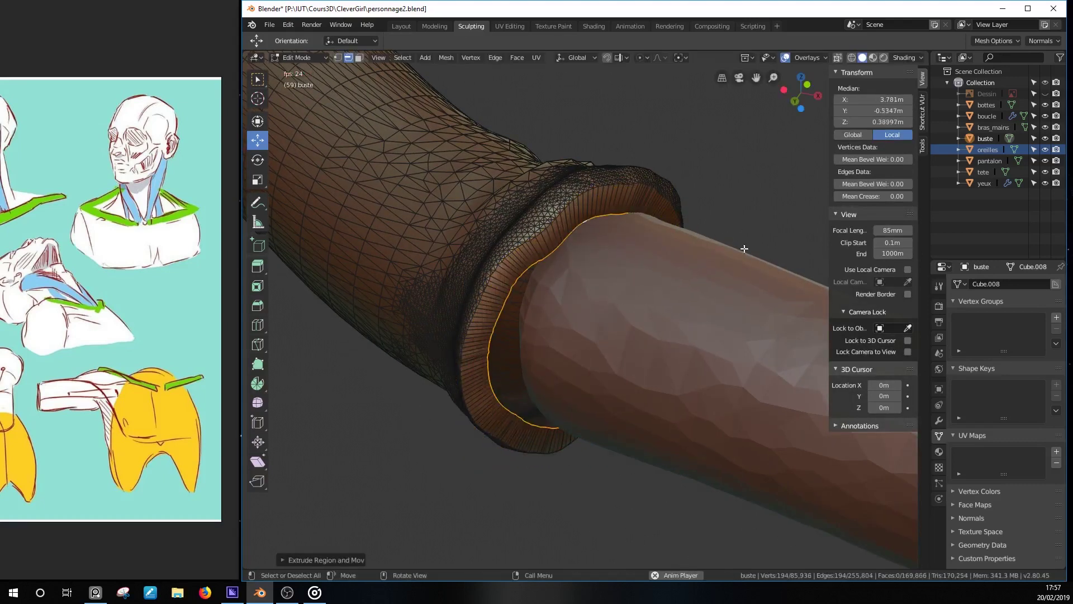
pyautogui.click(690, 240)
# Step: Merge the loop at center, enable dynamic topology, and flood-fill uniform detail
pyautogui.hotkey('alt', 'm')
pyautogui.click(690, 240)
pyautogui.press('Tab')
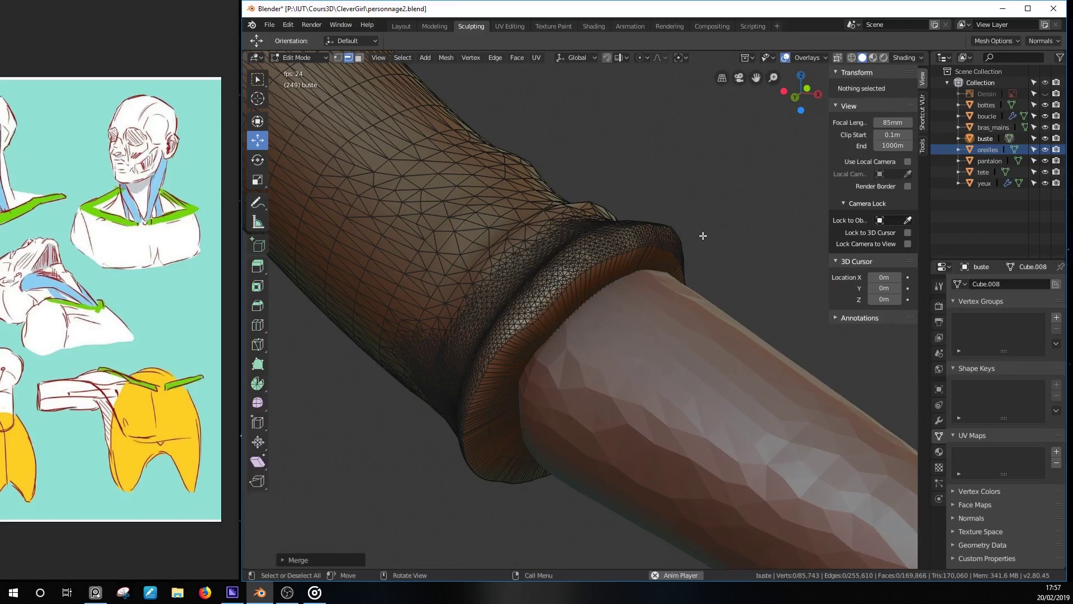
pyautogui.click(919, 41)
pyautogui.click(952, 41)
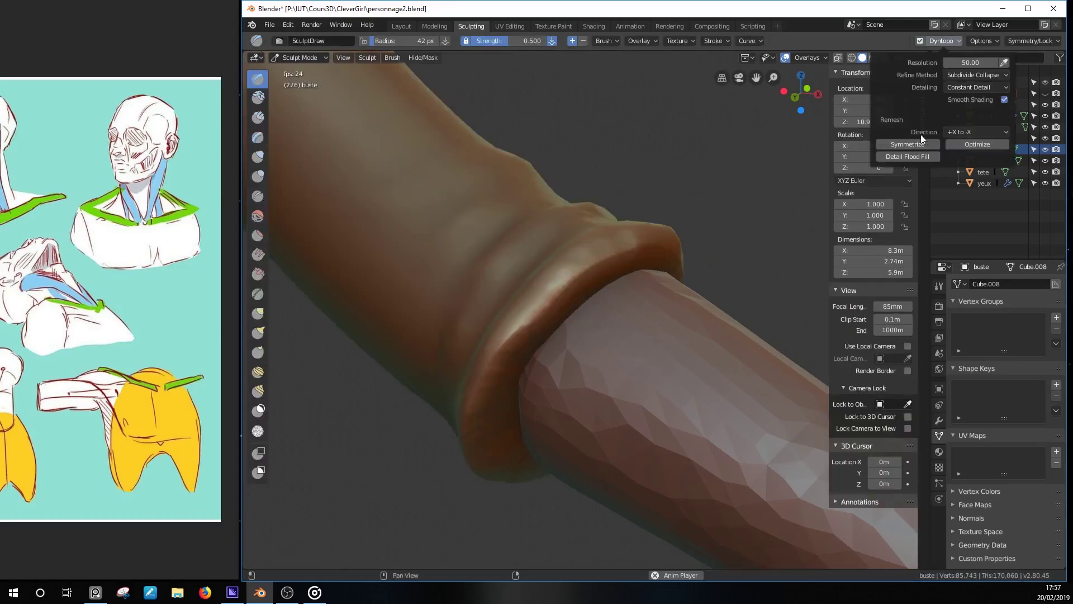
pyautogui.moveTo(596, 271)
pyautogui.mouseDown(button='middle')
pyautogui.moveTo(599, 243)
pyautogui.moveTo(581, 311)
pyautogui.moveTo(643, 235)
pyautogui.mouseUp(button='middle')
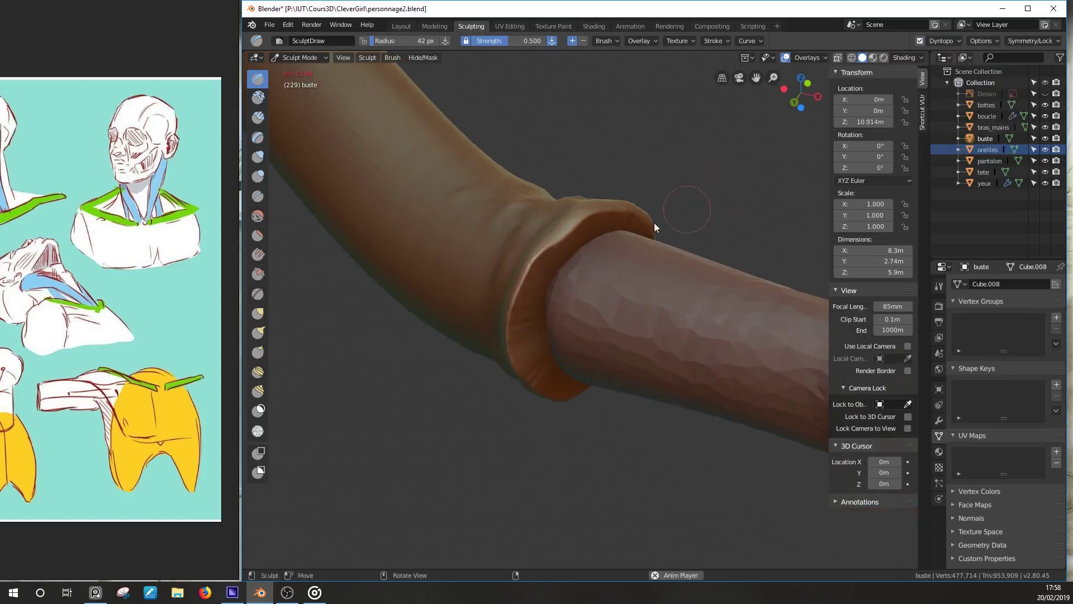
# Step: Sculpt a rolled ridge around the sleeve cuff, adding finer wrinkles with a 19 px brush
pyautogui.moveTo(537, 287); pyautogui.dragTo(601, 214)
pyautogui.moveTo(601, 214)
pyautogui.mouseDown(button='middle')
pyautogui.moveTo(544, 341)
pyautogui.moveTo(580, 311)
pyautogui.moveTo(546, 389)
pyautogui.moveTo(553, 337)
pyautogui.moveTo(577, 305)
pyautogui.moveTo(590, 317)
pyautogui.moveTo(533, 292)
pyautogui.moveTo(592, 262)
pyautogui.moveTo(507, 327)
pyautogui.moveTo(616, 308)
pyautogui.moveTo(514, 399)
pyautogui.moveTo(598, 212)
pyautogui.moveTo(590, 381)
pyautogui.moveTo(564, 296)
pyautogui.moveTo(451, 337)
pyautogui.moveTo(614, 323)
pyautogui.moveTo(641, 332)
pyautogui.moveTo(628, 265)
pyautogui.moveTo(656, 194)
pyautogui.moveTo(750, 185)
pyautogui.moveTo(605, 283)
pyautogui.moveTo(726, 230)
pyautogui.moveTo(596, 246)
pyautogui.moveTo(737, 227)
pyautogui.moveTo(646, 352)
pyautogui.mouseUp(button='middle')
pyautogui.moveTo(436, 327)
pyautogui.mouseDown(button='middle')
pyautogui.moveTo(657, 268)
pyautogui.moveTo(641, 231)
pyautogui.moveTo(725, 297)
pyautogui.moveTo(635, 229)
pyautogui.moveTo(618, 287)
pyautogui.moveTo(587, 271)
pyautogui.mouseUp(button='middle')
pyautogui.moveTo(587, 271); pyautogui.dragTo(509, 364)
pyautogui.moveTo(508, 364)
pyautogui.mouseDown(button='middle')
pyautogui.moveTo(582, 319)
pyautogui.moveTo(545, 249)
pyautogui.moveTo(528, 263)
pyautogui.moveTo(599, 273)
pyautogui.moveTo(624, 296)
pyautogui.moveTo(648, 353)
pyautogui.moveTo(676, 219)
pyautogui.moveTo(605, 355)
pyautogui.mouseUp(button='middle')
pyautogui.click(574, 354)
pyautogui.moveTo(563, 363); pyautogui.dragTo(544, 357)
pyautogui.moveTo(544, 357)
pyautogui.mouseDown(button='middle')
pyautogui.moveTo(549, 327)
pyautogui.moveTo(572, 349)
pyautogui.moveTo(571, 324)
pyautogui.mouseUp(button='middle')
# Step: Smooth all sweater vertices in Edit Mode and return to Sculpt Mode
pyautogui.scroll(-5, 587, 313)
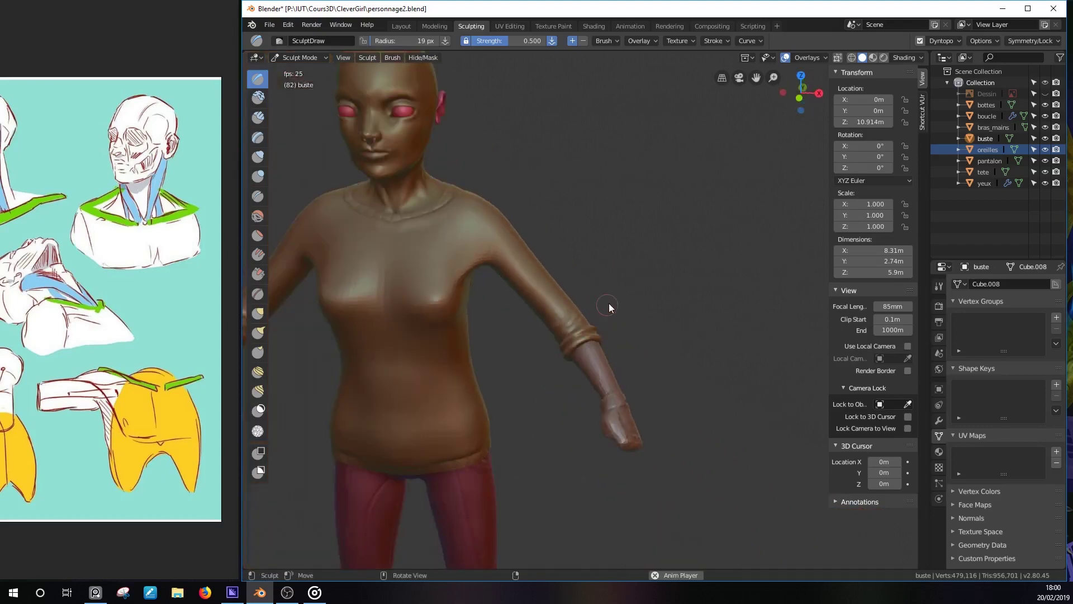
pyautogui.hotkey('ctrl', 'Tab')
pyautogui.click(694, 302)
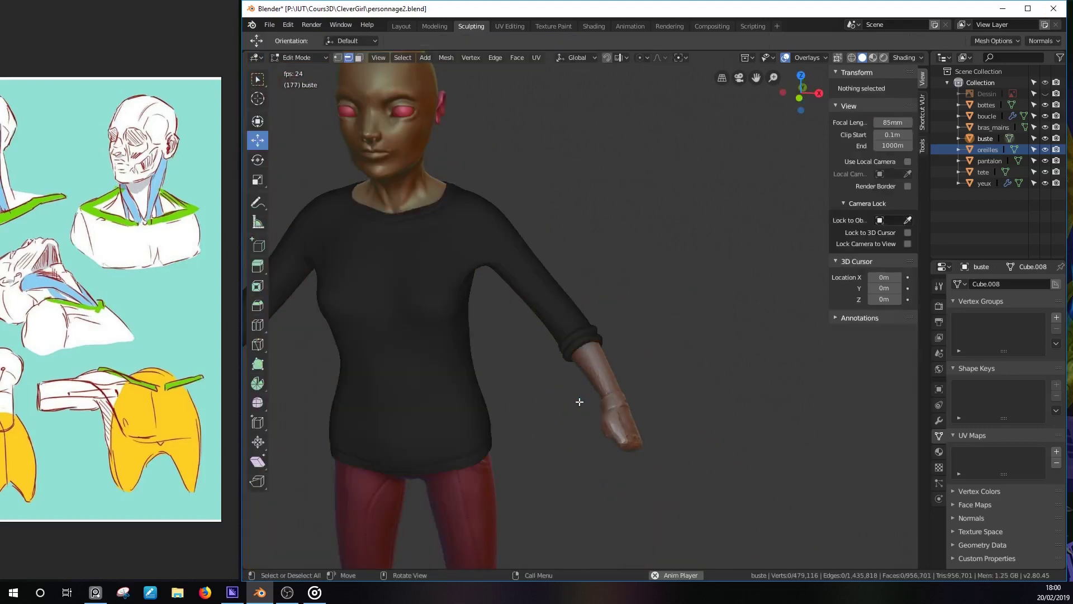
pyautogui.moveTo(580, 397); pyautogui.dragTo(581, 363, button='middle')
pyautogui.press('a')
pyautogui.click(471, 58)
pyautogui.click(517, 191)
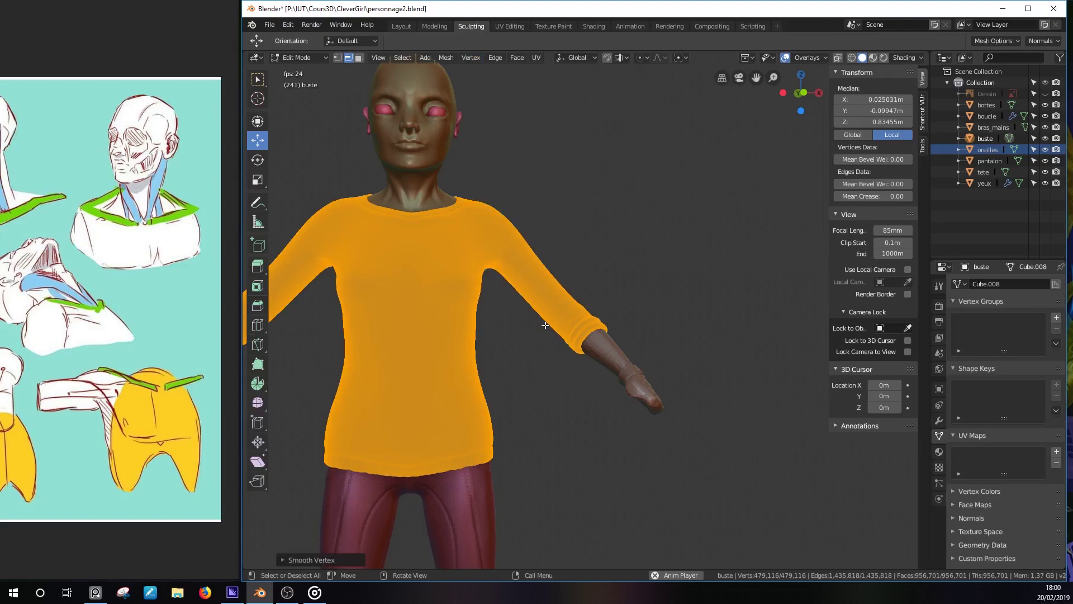
pyautogui.hotkey('ctrl', 'Tab')
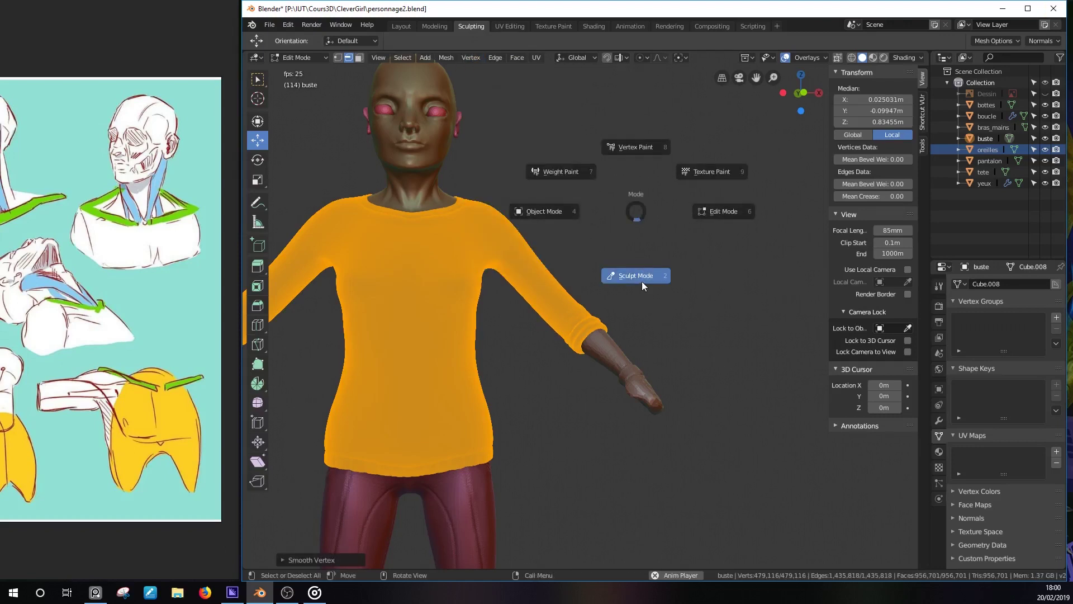
pyautogui.click(641, 281)
# Step: Enlarge the brush, save the file, and make bras_mains the active object
pyautogui.scroll(3, 598, 272)
pyautogui.press('f')
pyautogui.click(523, 223)
pyautogui.moveTo(523, 223)
pyautogui.mouseDown(button='middle')
pyautogui.moveTo(659, 390)
pyautogui.moveTo(712, 202)
pyautogui.moveTo(693, 355)
pyautogui.moveTo(735, 232)
pyautogui.moveTo(604, 271)
pyautogui.moveTo(686, 186)
pyautogui.moveTo(573, 235)
pyautogui.mouseUp(button='middle')
pyautogui.scroll(4, 572, 235)
pyautogui.moveTo(604, 174)
pyautogui.mouseDown(button='middle')
pyautogui.moveTo(513, 271)
pyautogui.moveTo(723, 236)
pyautogui.moveTo(784, 375)
pyautogui.moveTo(732, 338)
pyautogui.mouseUp(button='middle')
pyautogui.scroll(-4, 723, 235)
pyautogui.hotkey('ctrl', 's')
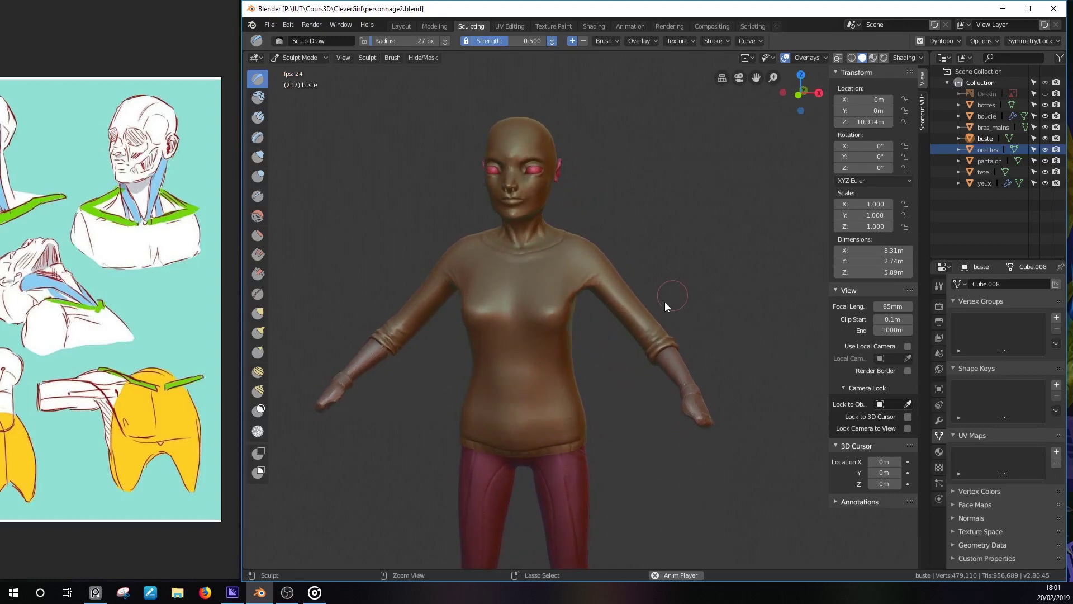
pyautogui.hotkey('ctrl', 'Tab')
pyautogui.click(670, 379)
# Step: Enter Sculpt Mode on bras_mains and frame a side view of the arm
pyautogui.hotkey('ctrl', 'Tab')
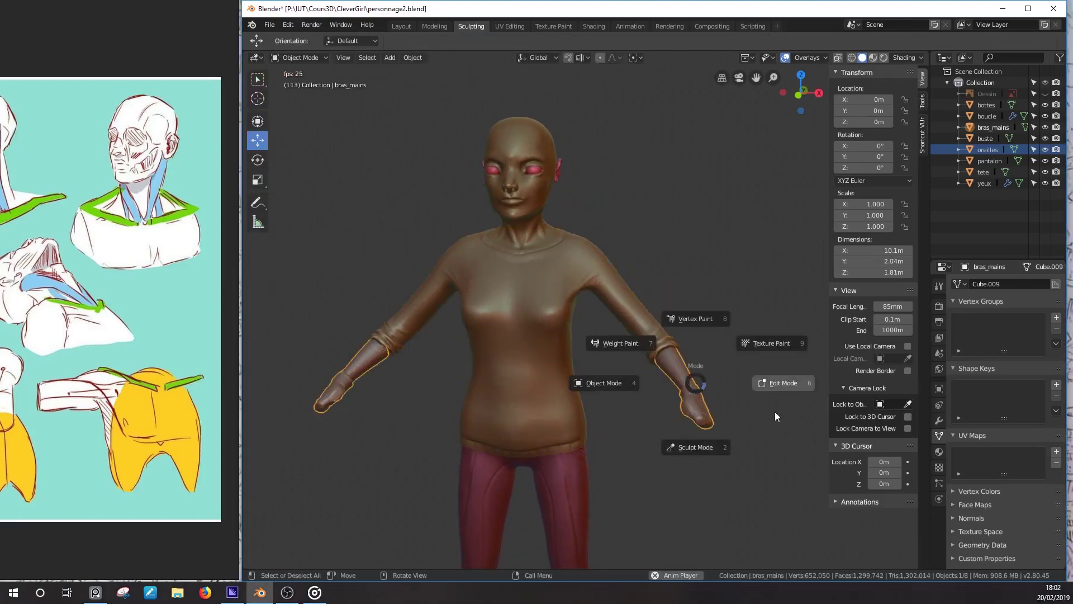
pyautogui.press('2')
pyautogui.scroll(3, 727, 336)
pyautogui.scroll(-5, 163, 256)
pyautogui.scroll(5, 112, 258)
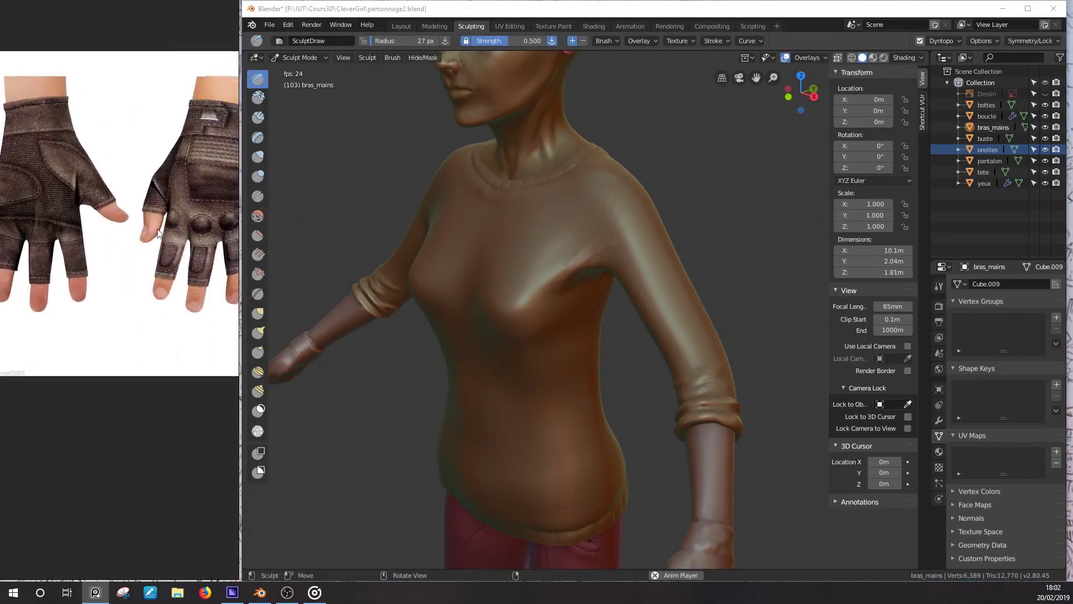
pyautogui.moveTo(357, 384); pyautogui.dragTo(649, 372, button='middle')
pyautogui.scroll(3, 650, 371)
pyautogui.scroll(3, 630, 397)
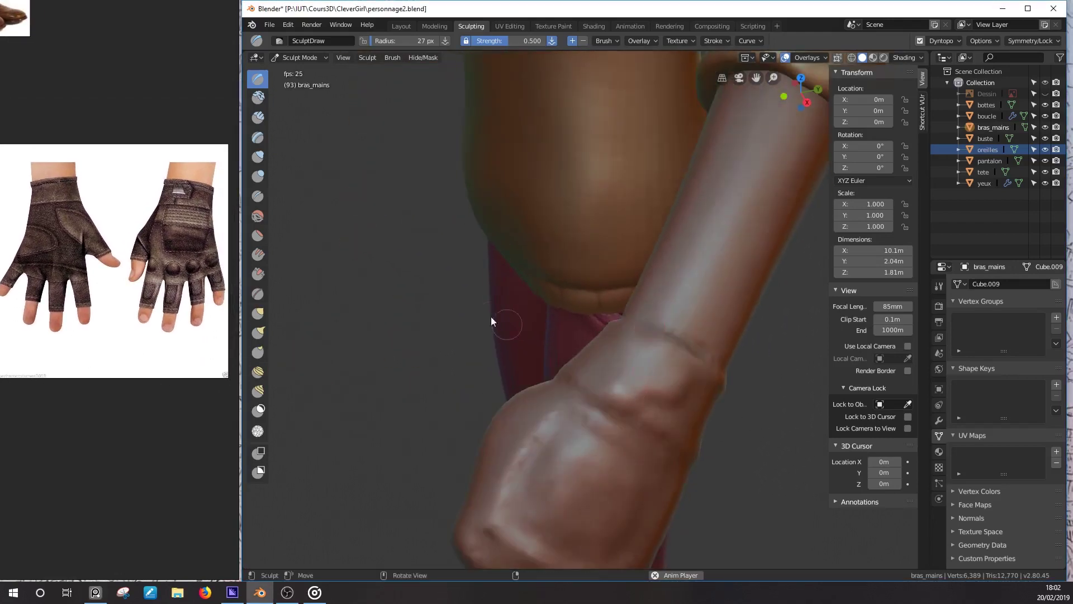
# Step: Build up a raised clay ridge around the wrist with Clay Strips
pyautogui.click(257, 118)
pyautogui.moveTo(635, 394)
pyautogui.mouseDown()
pyautogui.moveTo(668, 398)
pyautogui.moveTo(677, 386)
pyautogui.mouseUp()
pyautogui.moveTo(648, 372)
pyautogui.mouseDown(button='middle')
pyautogui.moveTo(513, 391)
pyautogui.moveTo(678, 350)
pyautogui.moveTo(635, 356)
pyautogui.mouseUp(button='middle')
pyautogui.scroll(3, 635, 357)
pyautogui.moveTo(723, 274)
pyautogui.mouseDown()
pyautogui.moveTo(745, 272)
pyautogui.moveTo(737, 278)
pyautogui.mouseUp()
pyautogui.moveTo(738, 280)
pyautogui.mouseDown(button='middle')
pyautogui.moveTo(721, 295)
pyautogui.moveTo(868, 246)
pyautogui.moveTo(449, 267)
pyautogui.mouseUp(button='middle')
pyautogui.scroll(3, 474, 310)
pyautogui.moveTo(474, 310)
pyautogui.mouseDown(button='middle')
pyautogui.moveTo(505, 414)
pyautogui.moveTo(526, 388)
pyautogui.moveTo(589, 366)
pyautogui.mouseUp(button='middle')
pyautogui.moveTo(500, 363)
pyautogui.mouseDown()
pyautogui.moveTo(450, 298)
pyautogui.moveTo(455, 269)
pyautogui.mouseUp()
pyautogui.moveTo(456, 269)
pyautogui.mouseDown(button='middle')
pyautogui.moveTo(465, 171)
pyautogui.moveTo(430, 290)
pyautogui.moveTo(509, 390)
pyautogui.moveTo(582, 341)
pyautogui.moveTo(708, 289)
pyautogui.moveTo(685, 324)
pyautogui.mouseUp(button='middle')
# Step: Carve crease lines around the wrist with the Crease brush
pyautogui.hotkey('shift', 'c')
pyautogui.moveTo(687, 329); pyautogui.dragTo(703, 341)
pyautogui.moveTo(703, 342)
pyautogui.mouseDown(button='middle')
pyautogui.moveTo(594, 388)
pyautogui.moveTo(510, 301)
pyautogui.moveTo(522, 239)
pyautogui.mouseUp(button='middle')
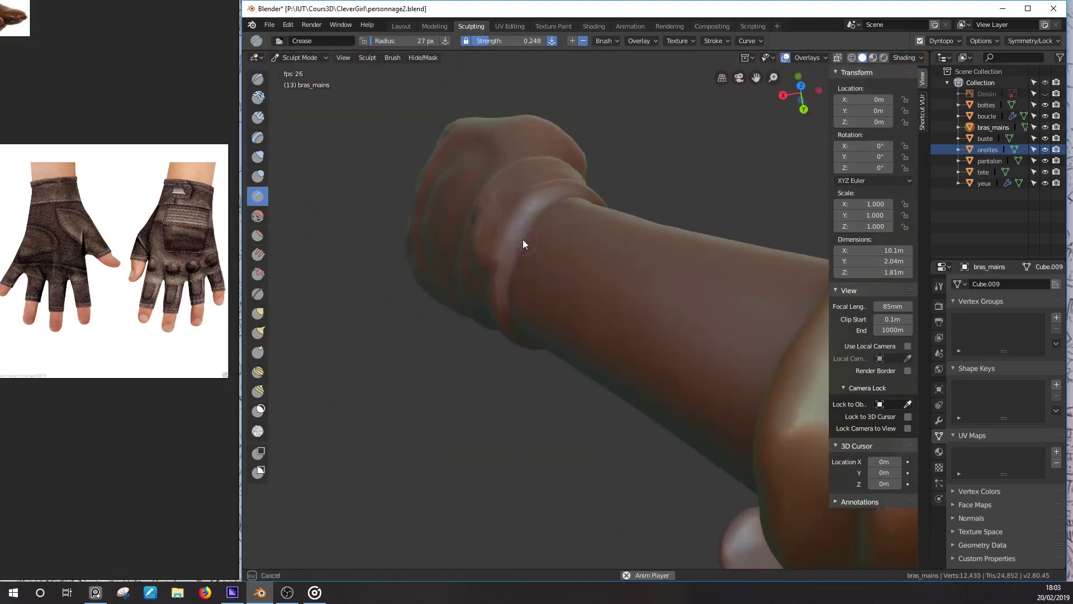
pyautogui.moveTo(522, 238); pyautogui.dragTo(509, 279)
pyautogui.moveTo(510, 280); pyautogui.dragTo(522, 262, button='middle')
pyautogui.moveTo(522, 263); pyautogui.dragTo(471, 336)
pyautogui.moveTo(470, 336)
pyautogui.mouseDown(button='middle')
pyautogui.moveTo(499, 300)
pyautogui.moveTo(503, 267)
pyautogui.moveTo(555, 284)
pyautogui.mouseUp(button='middle')
pyautogui.moveTo(556, 284); pyautogui.dragTo(536, 239)
# Step: Raise crease strength to 0.528 and deepen the crease band across the wrist
pyautogui.hotkey('shift', 'f')
pyautogui.moveTo(507, 276); pyautogui.dragTo(550, 226)
pyautogui.moveTo(550, 225)
pyautogui.mouseDown(button='middle')
pyautogui.moveTo(476, 408)
pyautogui.moveTo(430, 418)
pyautogui.moveTo(490, 386)
pyautogui.mouseUp(button='middle')
pyautogui.moveTo(490, 386); pyautogui.dragTo(566, 372)
pyautogui.moveTo(426, 384); pyautogui.dragTo(538, 388)
pyautogui.moveTo(539, 388)
pyautogui.mouseDown(button='middle')
pyautogui.moveTo(608, 423)
pyautogui.moveTo(510, 412)
pyautogui.mouseUp(button='middle')
pyautogui.moveTo(509, 408); pyautogui.dragTo(537, 430)
pyautogui.moveTo(537, 430)
pyautogui.mouseDown(button='middle')
pyautogui.moveTo(561, 449)
pyautogui.moveTo(597, 409)
pyautogui.moveTo(531, 319)
pyautogui.moveTo(487, 351)
pyautogui.moveTo(640, 380)
pyautogui.moveTo(688, 315)
pyautogui.moveTo(594, 391)
pyautogui.moveTo(618, 380)
pyautogui.moveTo(561, 397)
pyautogui.mouseUp(button='middle')
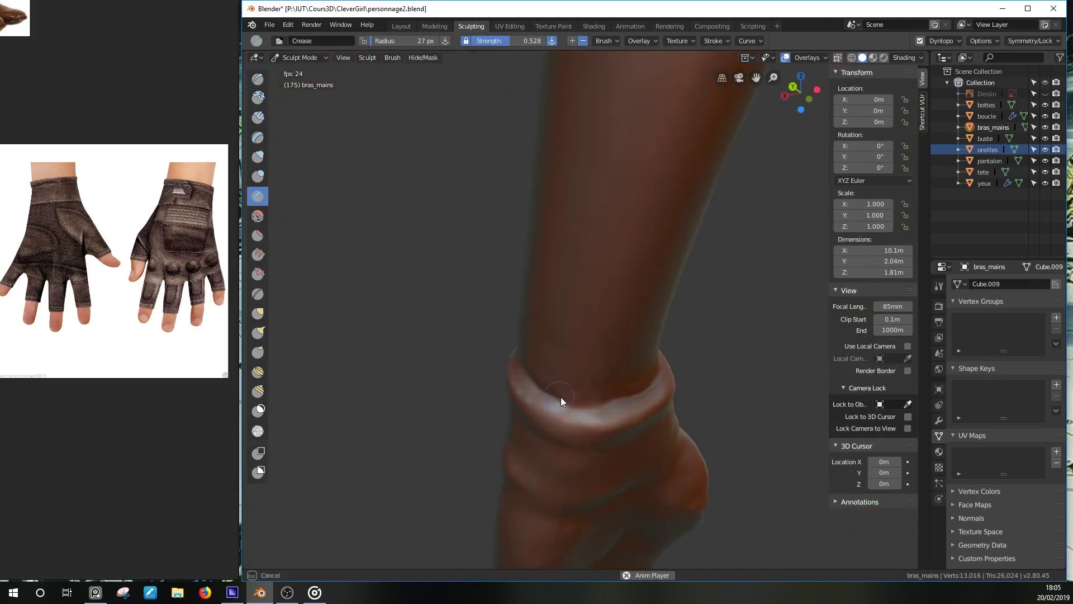
# Step: Flatten the band around the wrist with the Flatten/Contrast brush
pyautogui.moveTo(561, 397); pyautogui.dragTo(602, 407)
pyautogui.moveTo(601, 408); pyautogui.dragTo(621, 360, button='middle')
pyautogui.click(607, 43)
pyautogui.hotkey('shift', 't')
pyautogui.click(596, 105)
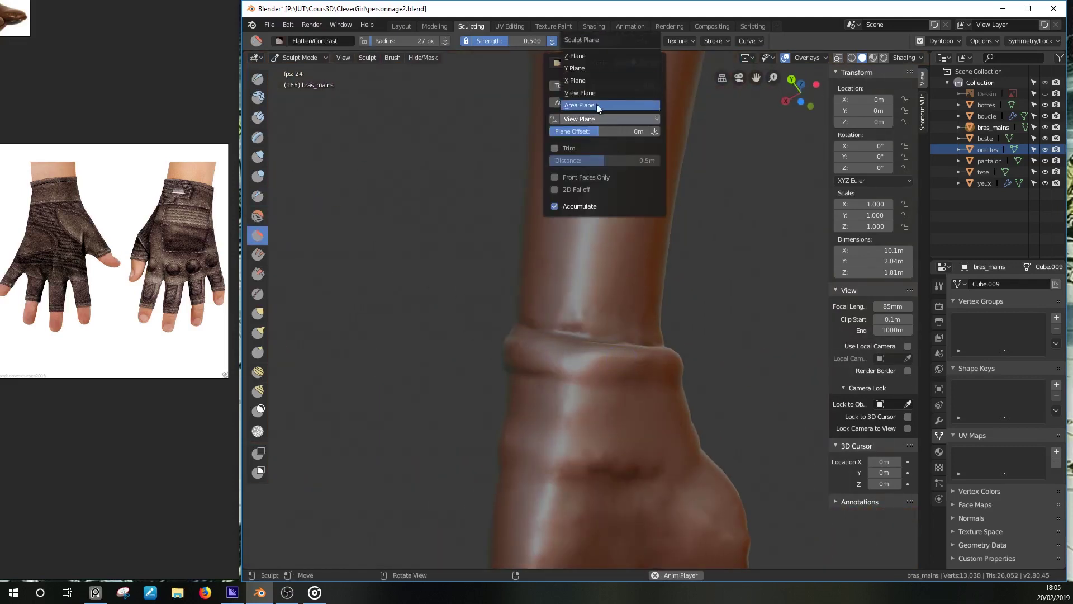
pyautogui.moveTo(586, 368)
pyautogui.mouseDown()
pyautogui.moveTo(674, 361)
pyautogui.moveTo(581, 363)
pyautogui.mouseUp()
pyautogui.moveTo(581, 364)
pyautogui.mouseDown(button='middle')
pyautogui.moveTo(552, 338)
pyautogui.moveTo(584, 406)
pyautogui.moveTo(476, 330)
pyautogui.moveTo(549, 304)
pyautogui.moveTo(656, 477)
pyautogui.moveTo(644, 375)
pyautogui.moveTo(579, 290)
pyautogui.moveTo(580, 323)
pyautogui.moveTo(548, 305)
pyautogui.moveTo(531, 317)
pyautogui.mouseUp(button='middle')
# Step: Carve crease panel lines across the back of the fist
pyautogui.hotkey('shift', 'c')
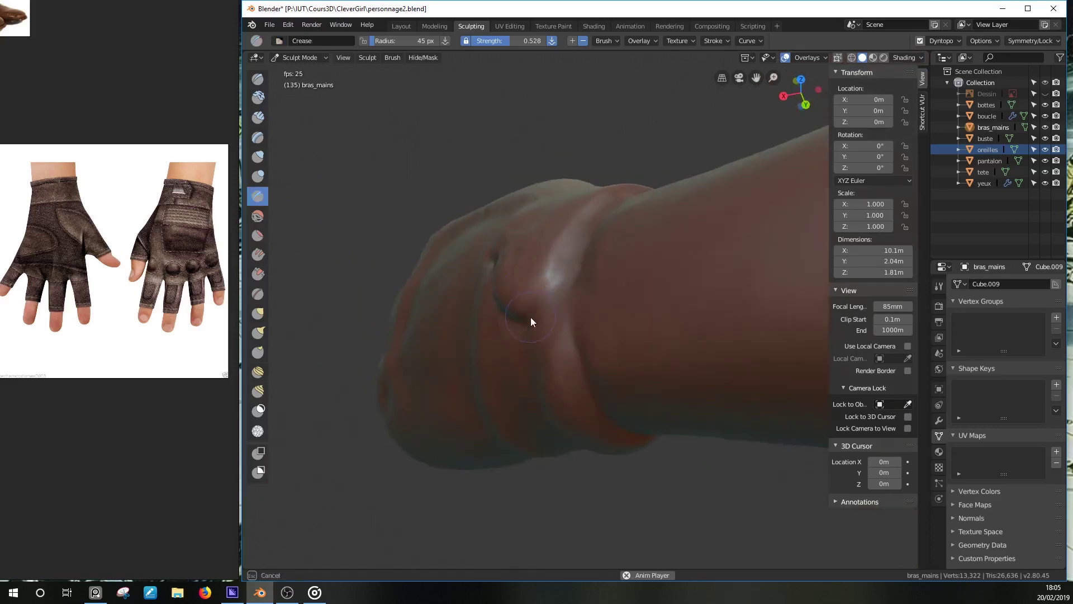
pyautogui.moveTo(560, 281)
pyautogui.mouseDown(button='middle')
pyautogui.moveTo(590, 239)
pyautogui.moveTo(598, 310)
pyautogui.moveTo(564, 400)
pyautogui.moveTo(499, 441)
pyautogui.moveTo(648, 348)
pyautogui.moveTo(611, 312)
pyautogui.mouseUp(button='middle')
pyautogui.moveTo(609, 316); pyautogui.dragTo(595, 300)
pyautogui.moveTo(595, 300)
pyautogui.mouseDown(button='middle')
pyautogui.moveTo(618, 283)
pyautogui.moveTo(430, 254)
pyautogui.mouseUp(button='middle')
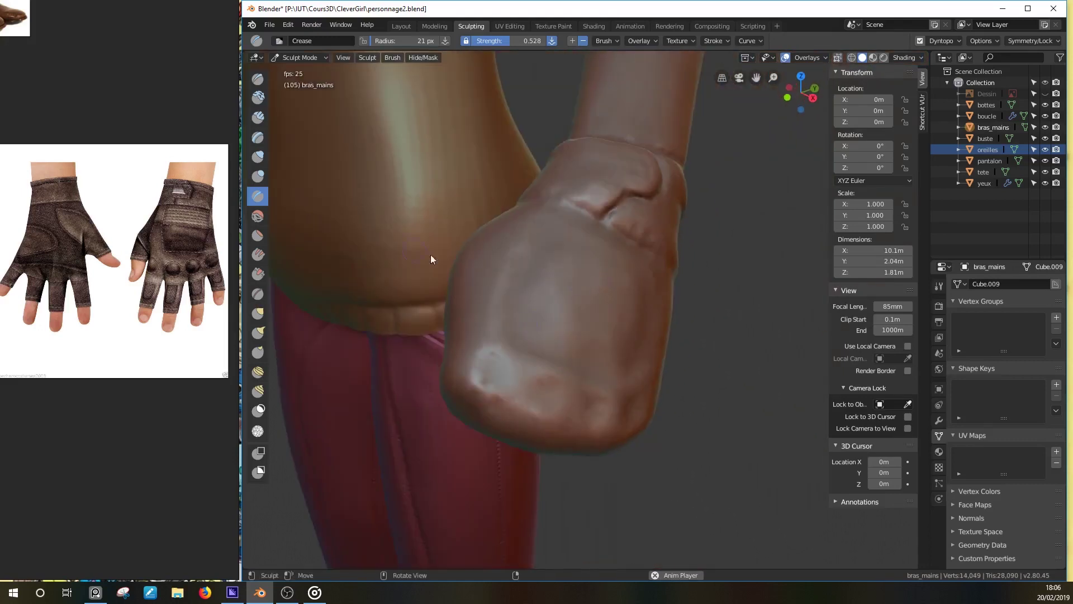
pyautogui.moveTo(501, 331); pyautogui.dragTo(565, 382, button='middle')
pyautogui.moveTo(566, 381); pyautogui.dragTo(662, 316)
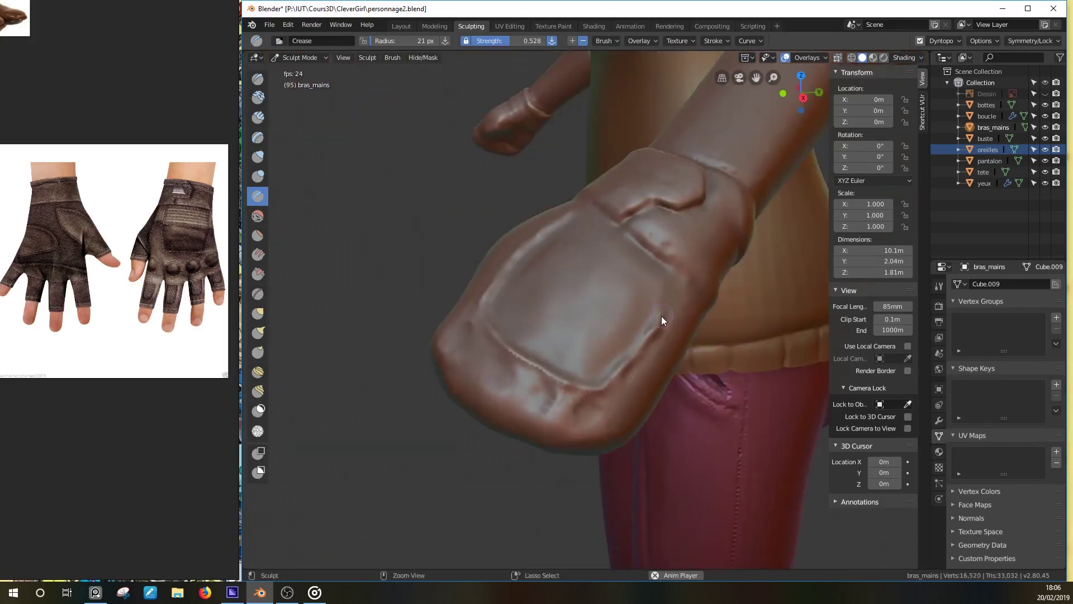
pyautogui.moveTo(638, 320)
pyautogui.mouseDown(button='middle')
pyautogui.moveTo(645, 344)
pyautogui.moveTo(545, 217)
pyautogui.mouseUp(button='middle')
pyautogui.moveTo(545, 217); pyautogui.dragTo(604, 386)
pyautogui.moveTo(604, 386)
pyautogui.mouseDown(button='middle')
pyautogui.moveTo(606, 247)
pyautogui.moveTo(580, 382)
pyautogui.mouseUp(button='middle')
pyautogui.moveTo(580, 383); pyautogui.dragTo(613, 294)
pyautogui.moveTo(613, 294); pyautogui.dragTo(518, 250, button='middle')
# Step: Smooth the glove panel edges and carve a fine crease line on the fist
pyautogui.click(257, 215)
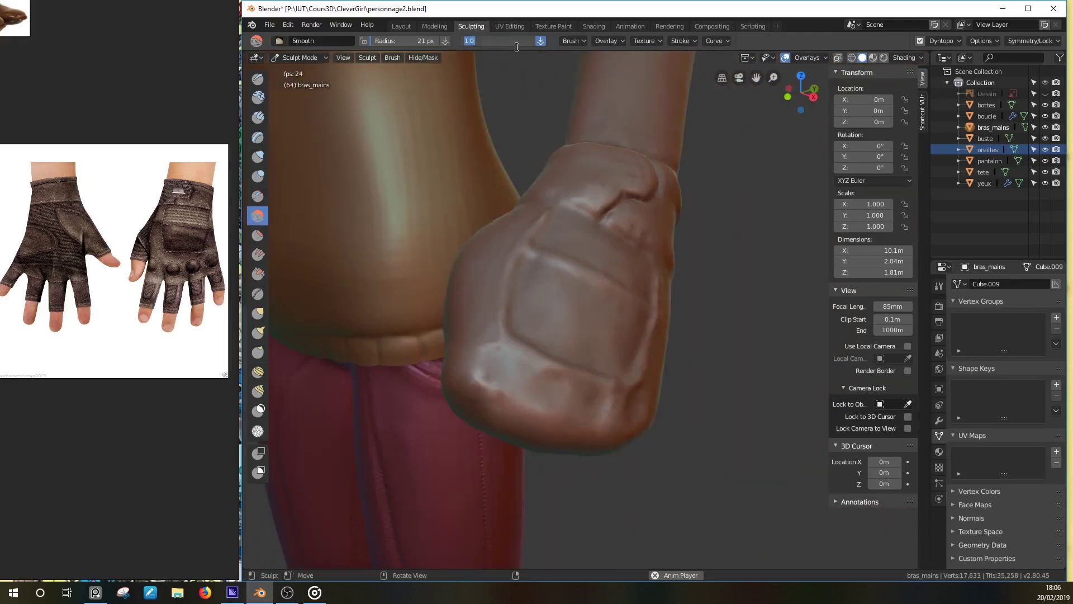
pyautogui.moveTo(553, 209)
pyautogui.mouseDown(button='middle')
pyautogui.moveTo(580, 369)
pyautogui.moveTo(618, 231)
pyautogui.mouseUp(button='middle')
pyautogui.hotkey('shift', 'c')
pyautogui.moveTo(625, 252)
pyautogui.mouseDown()
pyautogui.moveTo(589, 253)
pyautogui.moveTo(598, 224)
pyautogui.mouseUp()
pyautogui.moveTo(650, 298)
pyautogui.mouseDown(button='middle')
pyautogui.moveTo(626, 256)
pyautogui.moveTo(667, 182)
pyautogui.moveTo(659, 312)
pyautogui.moveTo(496, 348)
pyautogui.moveTo(685, 301)
pyautogui.moveTo(552, 398)
pyautogui.mouseUp(button='middle')
# Step: Carve a seam along the fist's lower edge and a looping crease, resizing the brush
pyautogui.press('f')
pyautogui.click(667, 351)
pyautogui.moveTo(666, 351); pyautogui.dragTo(643, 358, button='middle')
pyautogui.moveTo(643, 358)
pyautogui.mouseDown()
pyautogui.moveTo(557, 431)
pyautogui.moveTo(533, 432)
pyautogui.mouseUp()
pyautogui.moveTo(533, 432); pyautogui.dragTo(530, 431, button='middle')
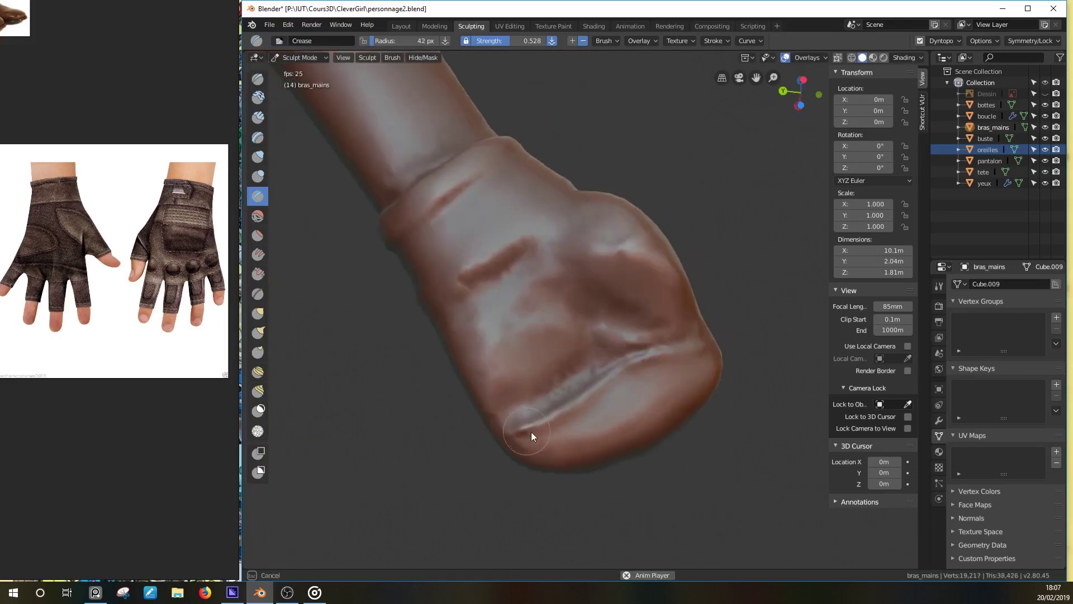
pyautogui.press('f')
pyautogui.click(525, 391)
pyautogui.moveTo(506, 319)
pyautogui.mouseDown()
pyautogui.moveTo(520, 377)
pyautogui.moveTo(500, 324)
pyautogui.mouseUp()
pyautogui.moveTo(500, 324)
pyautogui.mouseDown(button='middle')
pyautogui.moveTo(567, 304)
pyautogui.moveTo(508, 308)
pyautogui.moveTo(559, 253)
pyautogui.mouseUp(button='middle')
# Step: Scrape detail onto the fist with an enlarged Scrape/Peaks brush
pyautogui.press('f')
pyautogui.hotkey('shift', 't')
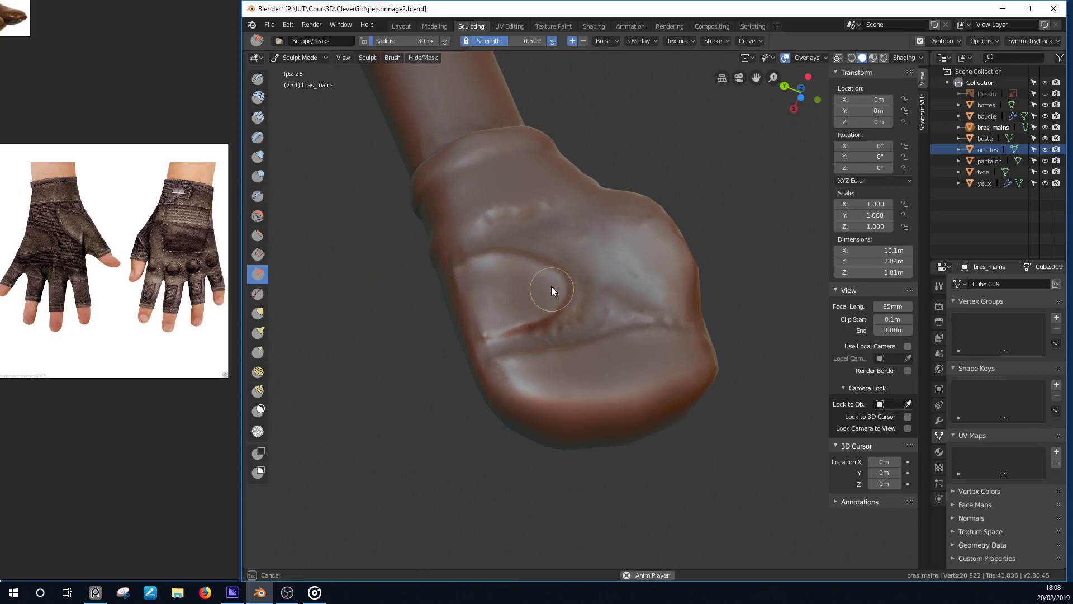
pyautogui.moveTo(472, 288)
pyautogui.mouseDown()
pyautogui.moveTo(546, 271)
pyautogui.moveTo(579, 323)
pyautogui.mouseUp()
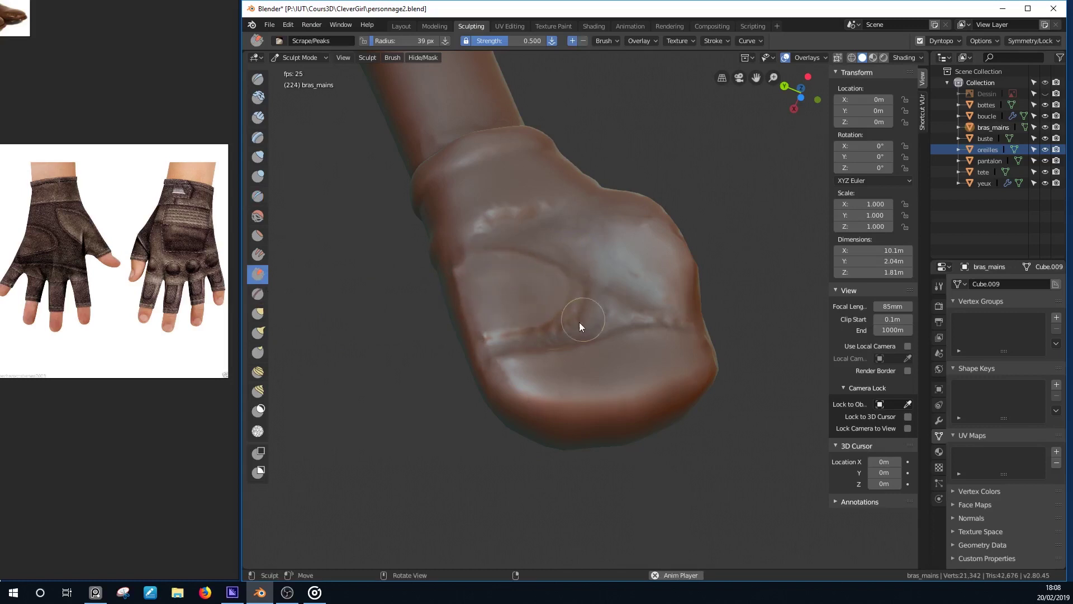
pyautogui.moveTo(579, 323); pyautogui.dragTo(530, 365, button='middle')
pyautogui.moveTo(541, 389); pyautogui.dragTo(523, 344)
pyautogui.moveTo(522, 343); pyautogui.dragTo(493, 414, button='middle')
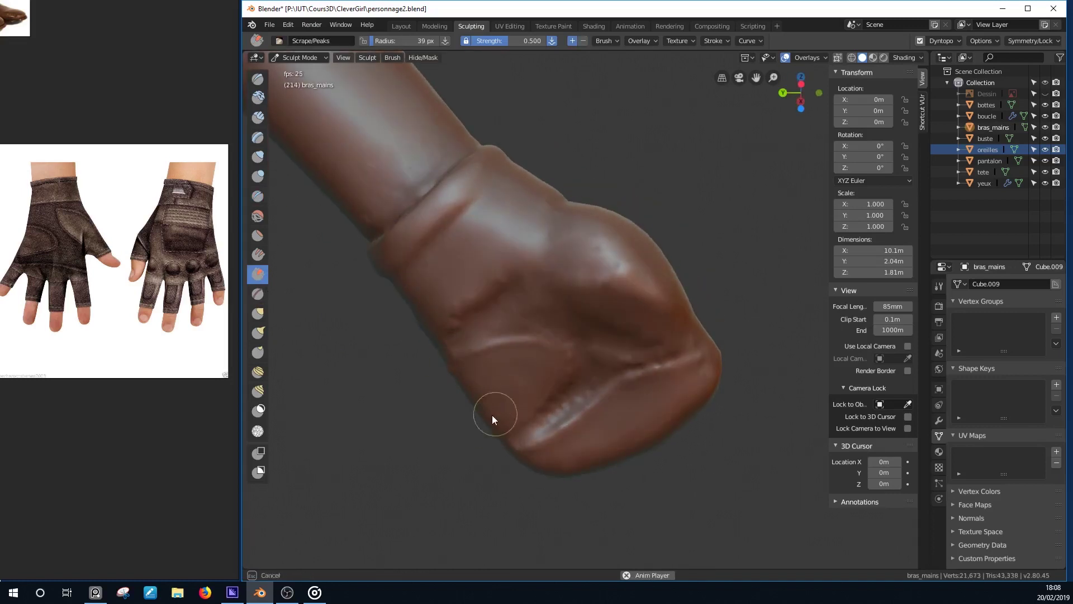
pyautogui.scroll(2, 550, 322)
pyautogui.scroll(2, 581, 282)
pyautogui.scroll(-4, 581, 281)
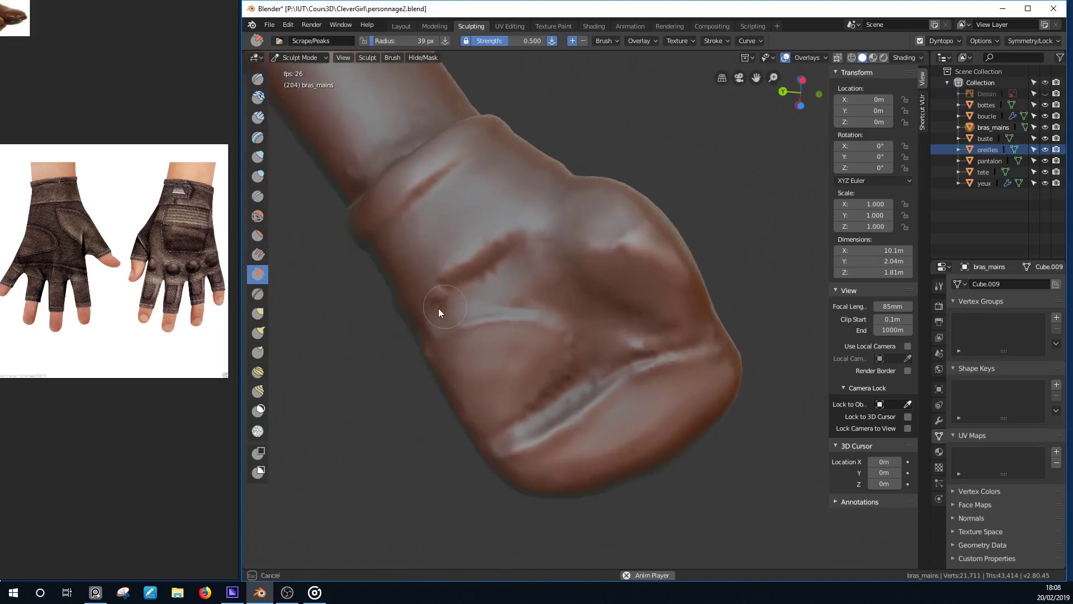
# Step: Pinch a seam on the fist and carve creases beside it
pyautogui.click(257, 293)
pyautogui.moveTo(650, 305); pyautogui.dragTo(655, 308)
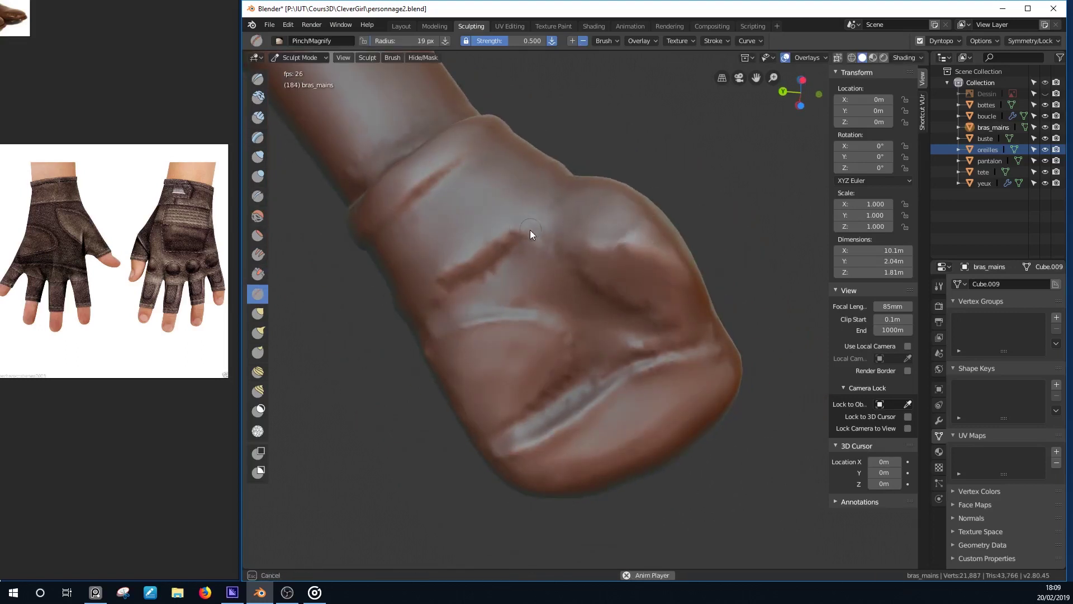
pyautogui.click(258, 196)
pyautogui.moveTo(580, 270); pyautogui.dragTo(605, 200)
pyautogui.moveTo(604, 200); pyautogui.dragTo(605, 241, button='middle')
pyautogui.moveTo(604, 241); pyautogui.dragTo(578, 239)
# Step: Add more short creases along the glove seam on the fist
pyautogui.moveTo(578, 239)
pyautogui.mouseDown(button='middle')
pyautogui.moveTo(735, 276)
pyautogui.moveTo(682, 278)
pyautogui.moveTo(655, 246)
pyautogui.mouseUp(button='middle')
pyautogui.moveTo(654, 246); pyautogui.dragTo(632, 214)
pyautogui.moveTo(632, 213)
pyautogui.mouseDown(button='middle')
pyautogui.moveTo(638, 267)
pyautogui.moveTo(606, 324)
pyautogui.mouseUp(button='middle')
pyautogui.moveTo(604, 337); pyautogui.dragTo(634, 278)
pyautogui.moveTo(634, 276)
pyautogui.mouseDown(button='middle')
pyautogui.moveTo(550, 294)
pyautogui.moveTo(516, 278)
pyautogui.moveTo(615, 278)
pyautogui.moveTo(570, 325)
pyautogui.moveTo(562, 268)
pyautogui.mouseUp(button='middle')
pyautogui.moveTo(562, 268); pyautogui.dragTo(559, 279)
pyautogui.moveTo(560, 280)
pyautogui.mouseDown(button='middle')
pyautogui.moveTo(535, 338)
pyautogui.moveTo(640, 362)
pyautogui.moveTo(620, 261)
pyautogui.mouseUp(button='middle')
# Step: Resize the brush and orbit around the fist to inspect the seams
pyautogui.press('f')
pyautogui.click(598, 217)
pyautogui.moveTo(599, 216)
pyautogui.mouseDown(button='middle')
pyautogui.moveTo(602, 295)
pyautogui.moveTo(530, 380)
pyautogui.moveTo(584, 287)
pyautogui.mouseUp(button='middle')
pyautogui.press('f')
pyautogui.click(567, 133)
pyautogui.keyDown('ctrl'); pyautogui.moveTo(566, 133); pyautogui.dragTo(548, 225); pyautogui.keyUp('ctrl')
pyautogui.moveTo(549, 225)
pyautogui.mouseDown(button='middle')
pyautogui.moveTo(616, 239)
pyautogui.moveTo(548, 253)
pyautogui.moveTo(535, 352)
pyautogui.moveTo(554, 416)
pyautogui.moveTo(684, 339)
pyautogui.moveTo(636, 353)
pyautogui.mouseUp(button='middle')
pyautogui.moveTo(595, 317)
pyautogui.mouseDown(button='middle')
pyautogui.moveTo(621, 289)
pyautogui.moveTo(659, 311)
pyautogui.moveTo(572, 414)
pyautogui.moveTo(691, 348)
pyautogui.moveTo(566, 291)
pyautogui.moveTo(606, 267)
pyautogui.moveTo(576, 240)
pyautogui.moveTo(508, 313)
pyautogui.mouseUp(button='middle')
pyautogui.moveTo(424, 325)
pyautogui.mouseDown(button='middle')
pyautogui.moveTo(525, 343)
pyautogui.moveTo(636, 182)
pyautogui.moveTo(583, 232)
pyautogui.moveTo(612, 245)
pyautogui.mouseUp(button='middle')
# Step: Flatten along the glove seams and carve creases near the finger panel
pyautogui.hotkey('shift', 't')
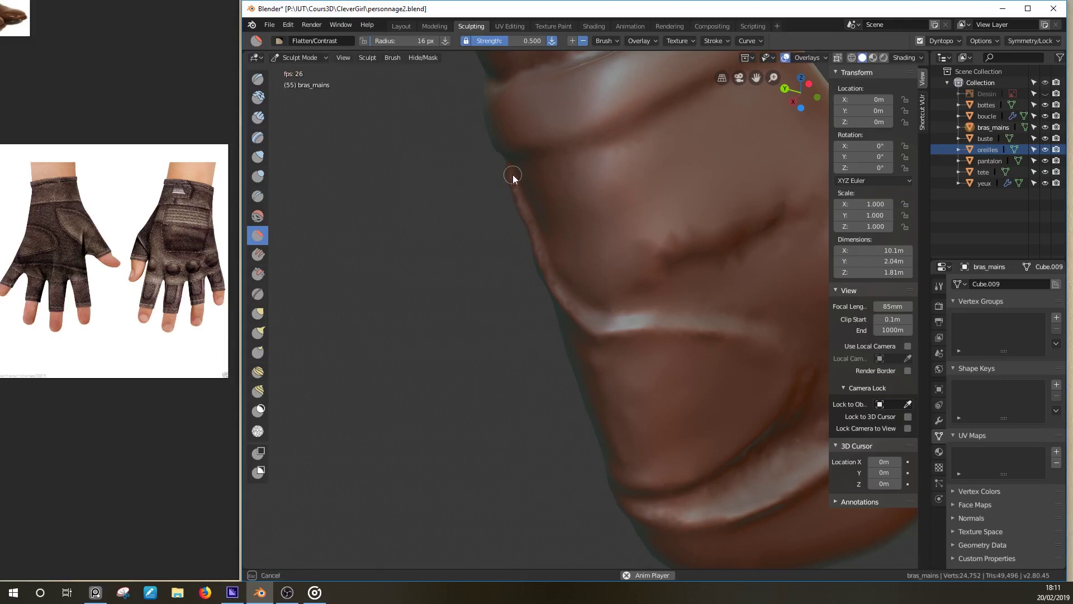
pyautogui.moveTo(584, 315)
pyautogui.mouseDown(button='middle')
pyautogui.moveTo(644, 350)
pyautogui.moveTo(704, 409)
pyautogui.moveTo(686, 282)
pyautogui.moveTo(371, 204)
pyautogui.mouseUp(button='middle')
pyautogui.hotkey('shift', 'c')
pyautogui.moveTo(673, 294)
pyautogui.mouseDown(button='middle')
pyautogui.moveTo(665, 286)
pyautogui.moveTo(744, 312)
pyautogui.mouseUp(button='middle')
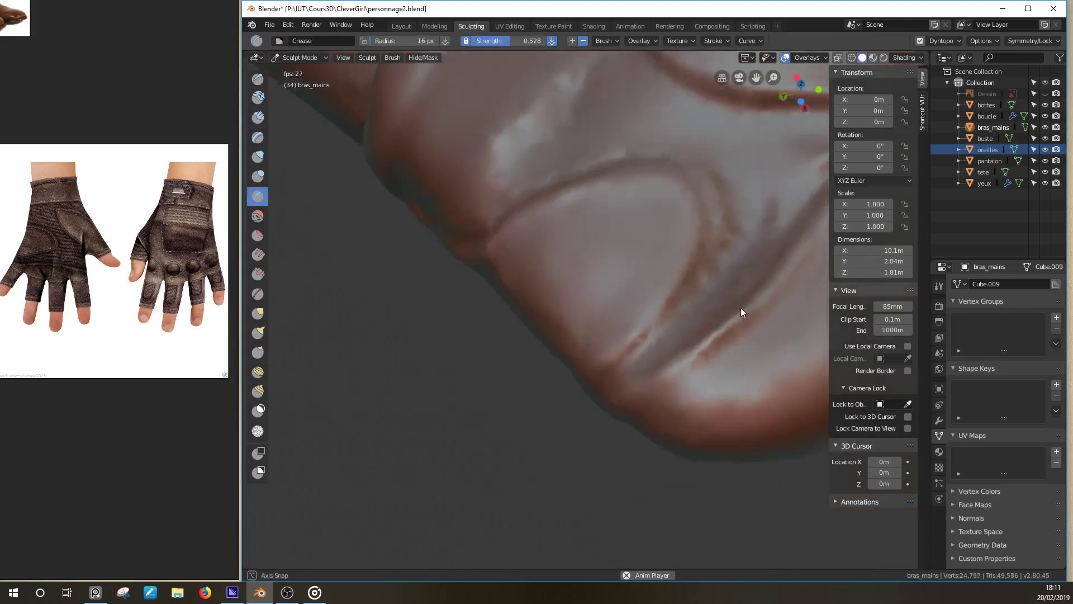
pyautogui.moveTo(707, 232); pyautogui.dragTo(638, 346)
pyautogui.moveTo(637, 345)
pyautogui.mouseDown(button='middle')
pyautogui.moveTo(686, 330)
pyautogui.moveTo(637, 369)
pyautogui.moveTo(562, 278)
pyautogui.mouseUp(button='middle')
# Step: Pinch the crease along the glove's finger panel tighter
pyautogui.press('p')
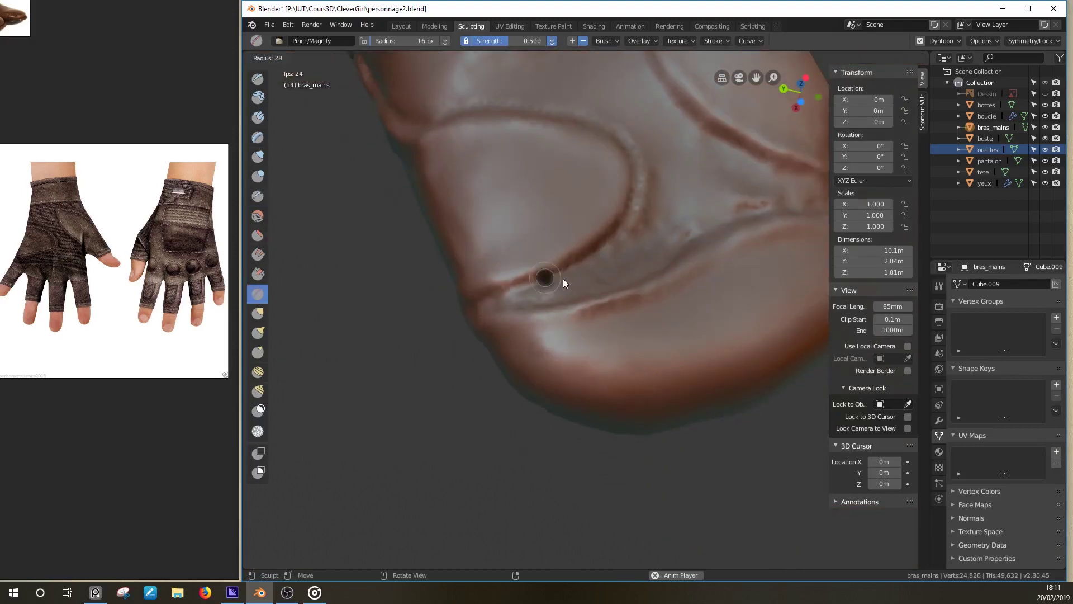
pyautogui.moveTo(623, 214)
pyautogui.mouseDown(button='middle')
pyautogui.moveTo(561, 129)
pyautogui.moveTo(713, 182)
pyautogui.mouseUp(button='middle')
pyautogui.moveTo(713, 183); pyautogui.dragTo(698, 270)
pyautogui.moveTo(698, 269)
pyautogui.mouseDown(button='middle')
pyautogui.moveTo(613, 320)
pyautogui.moveTo(541, 251)
pyautogui.moveTo(542, 282)
pyautogui.moveTo(661, 188)
pyautogui.moveTo(614, 174)
pyautogui.mouseUp(button='middle')
# Step: With a smaller Pinch brush, sharpen the ridge near the top of the hand
pyautogui.press('f')
pyautogui.scroll(4, 641, 160)
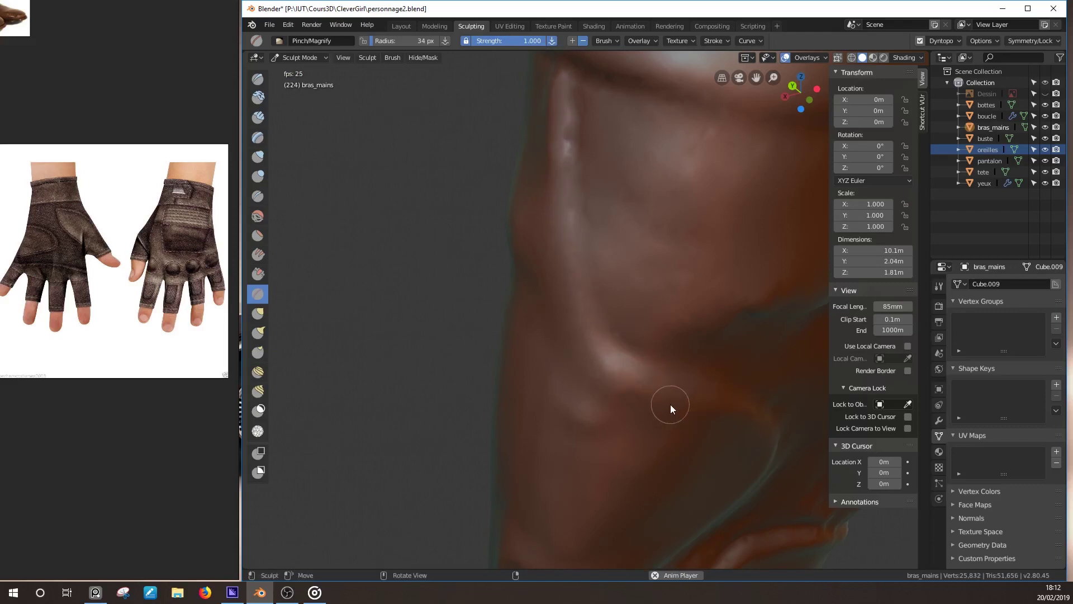
pyautogui.moveTo(626, 382); pyautogui.dragTo(554, 185)
pyautogui.scroll(-4, 554, 185)
pyautogui.moveTo(650, 383)
pyautogui.mouseDown(button='middle')
pyautogui.moveTo(609, 401)
pyautogui.moveTo(681, 353)
pyautogui.mouseUp(button='middle')
pyautogui.scroll(-3, 590, 424)
pyautogui.moveTo(597, 438)
pyautogui.mouseDown(button='middle')
pyautogui.moveTo(541, 318)
pyautogui.moveTo(567, 232)
pyautogui.mouseUp(button='middle')
# Step: Carve a crease near the knuckles with a smaller Crease brush
pyautogui.hotkey('shift', 'c')
pyautogui.press('[')
pyautogui.press('[')
pyautogui.press('[')
pyautogui.moveTo(486, 276); pyautogui.dragTo(634, 172)
pyautogui.moveTo(635, 173)
pyautogui.mouseDown(button='middle')
pyautogui.moveTo(532, 242)
pyautogui.moveTo(555, 186)
pyautogui.moveTo(546, 202)
pyautogui.moveTo(644, 168)
pyautogui.mouseUp(button='middle')
pyautogui.moveTo(643, 168); pyautogui.dragTo(657, 248)
pyautogui.moveTo(657, 247); pyautogui.dragTo(594, 399, button='middle')
# Step: Carve more creases across the hand and small ones on the finger section
pyautogui.moveTo(595, 398); pyautogui.dragTo(496, 286)
pyautogui.moveTo(497, 286)
pyautogui.mouseDown(button='middle')
pyautogui.moveTo(574, 249)
pyautogui.moveTo(601, 271)
pyautogui.moveTo(557, 333)
pyautogui.mouseUp(button='middle')
pyautogui.moveTo(605, 291); pyautogui.dragTo(579, 312)
pyautogui.moveTo(579, 312)
pyautogui.mouseDown(button='middle')
pyautogui.moveTo(590, 353)
pyautogui.moveTo(643, 434)
pyautogui.moveTo(599, 338)
pyautogui.moveTo(606, 186)
pyautogui.moveTo(645, 328)
pyautogui.moveTo(530, 380)
pyautogui.moveTo(546, 222)
pyautogui.moveTo(567, 261)
pyautogui.moveTo(563, 350)
pyautogui.mouseUp(button='middle')
# Step: Scrape down the peaks across the finger section with the Scrape brush
pyautogui.hotkey('shift', 't')
pyautogui.moveTo(465, 358)
pyautogui.mouseDown(button='middle')
pyautogui.moveTo(536, 347)
pyautogui.moveTo(657, 268)
pyautogui.mouseUp(button='middle')
pyautogui.moveTo(657, 268); pyautogui.dragTo(678, 246)
pyautogui.moveTo(678, 247)
pyautogui.mouseDown(button='middle')
pyautogui.moveTo(460, 392)
pyautogui.moveTo(575, 293)
pyautogui.moveTo(319, 231)
pyautogui.mouseUp(button='middle')
# Step: Re-carve a finger-section crease and pinch the finger seams tighter
pyautogui.hotkey('shift', 'c')
pyautogui.moveTo(555, 189); pyautogui.dragTo(496, 229)
pyautogui.moveTo(497, 229)
pyautogui.mouseDown(button='middle')
pyautogui.moveTo(491, 290)
pyautogui.moveTo(492, 255)
pyautogui.moveTo(592, 280)
pyautogui.mouseUp(button='middle')
pyautogui.press('p')
pyautogui.moveTo(543, 309)
pyautogui.mouseDown()
pyautogui.moveTo(529, 295)
pyautogui.moveTo(663, 269)
pyautogui.mouseUp()
pyautogui.moveTo(663, 269)
pyautogui.mouseDown(button='middle')
pyautogui.moveTo(570, 206)
pyautogui.moveTo(512, 192)
pyautogui.moveTo(748, 353)
pyautogui.mouseUp(button='middle')
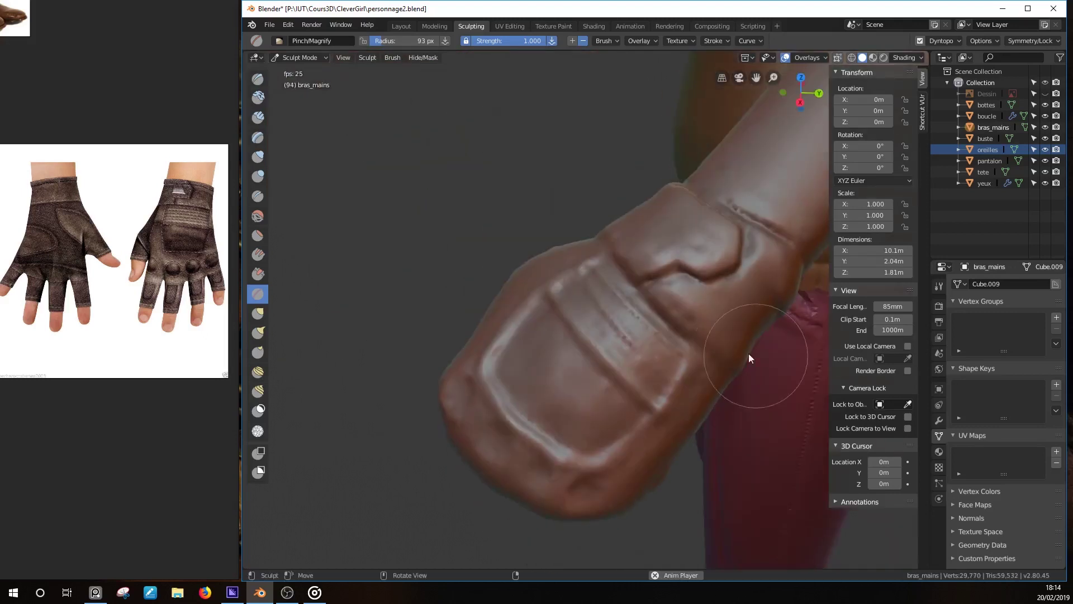
pyautogui.scroll(-5, 727, 350)
pyautogui.scroll(5, 586, 369)
# Step: Build rounded knuckle pads along the fist with Clay Strips at 40 px radius
pyautogui.click(258, 117)
pyautogui.click(749, 41)
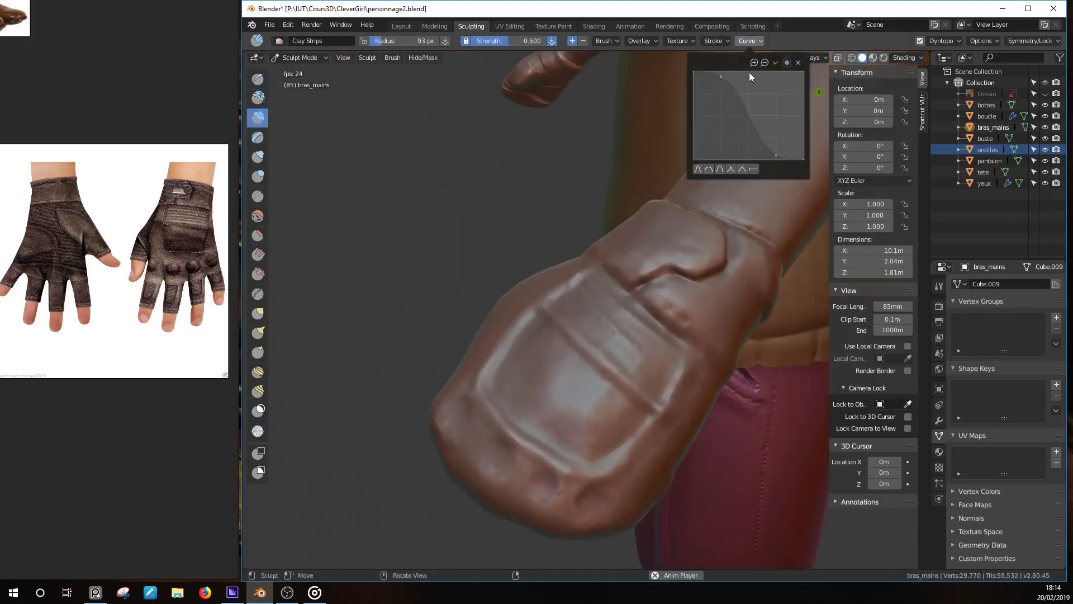
pyautogui.moveTo(497, 412); pyautogui.dragTo(470, 436, button='middle')
pyautogui.moveTo(470, 437)
pyautogui.mouseDown()
pyautogui.moveTo(458, 448)
pyautogui.moveTo(496, 466)
pyautogui.moveTo(434, 441)
pyautogui.moveTo(462, 411)
pyautogui.moveTo(439, 448)
pyautogui.moveTo(514, 482)
pyautogui.mouseUp()
pyautogui.moveTo(514, 481); pyautogui.dragTo(573, 514, button='middle')
pyautogui.moveTo(573, 513); pyautogui.dragTo(563, 527)
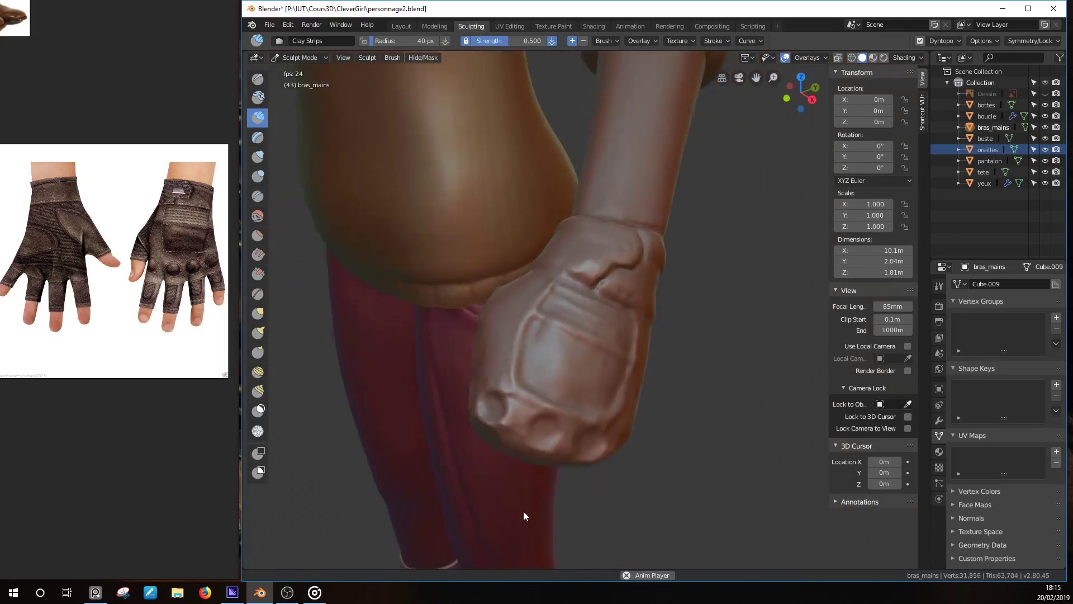